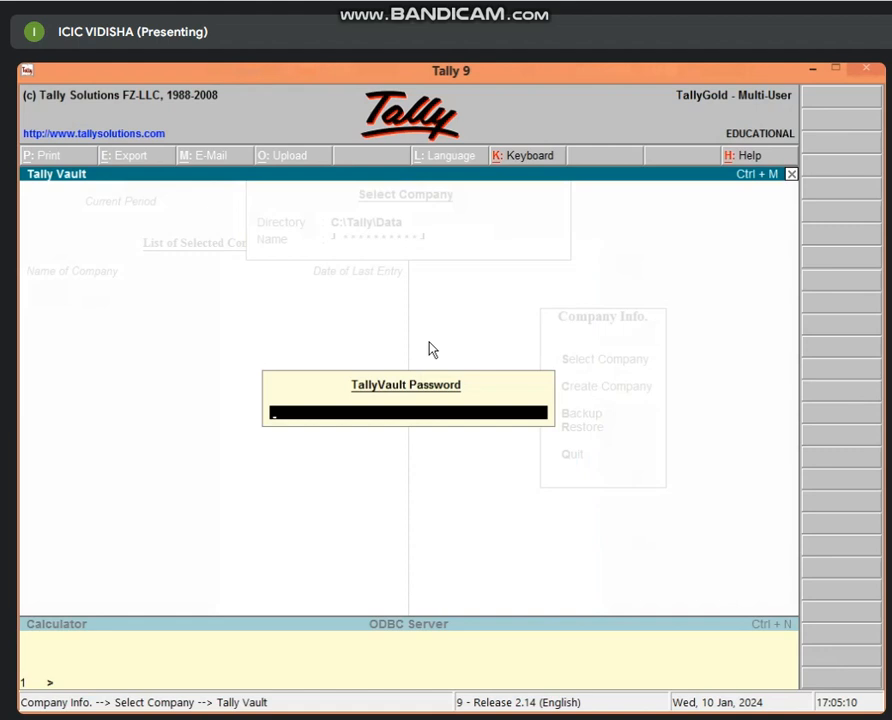
Step: Unlock the company with its TallyVault password and log in with the user name and account password
type("****")
key("Return")
type("***")
key("Return")
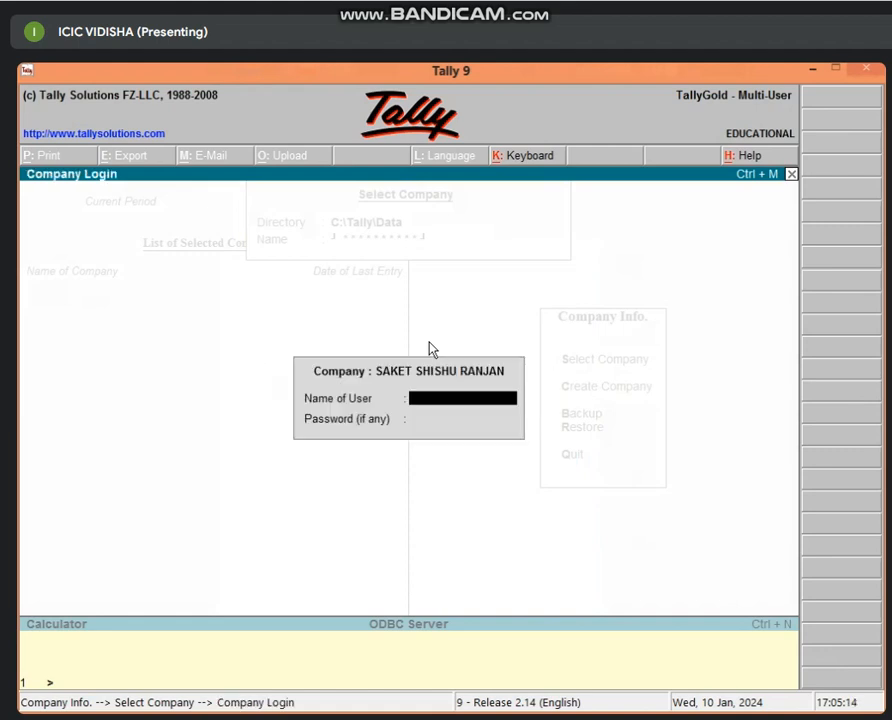
key("Return")
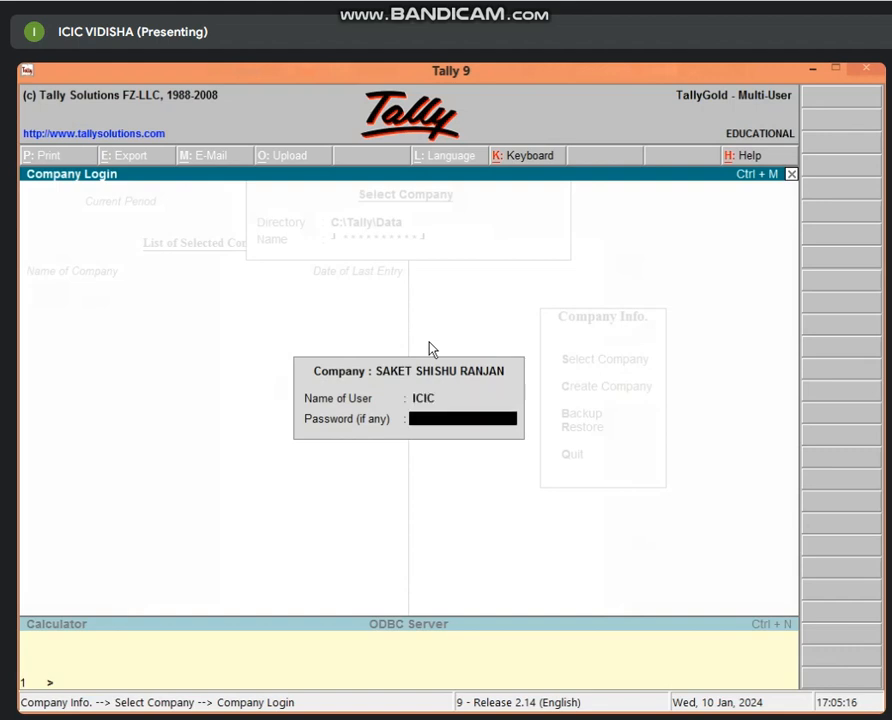
type("****")
key("Return")
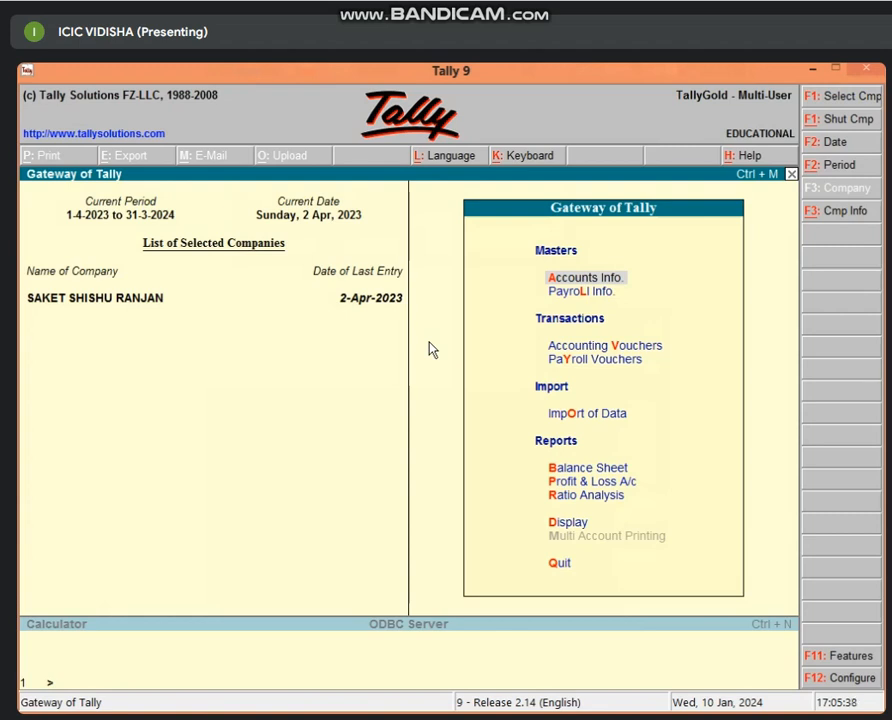
Step: Create a ledger named COMPUTER under the Fixed Assets group and return to the Gateway of Tally
key("Return")
key("l")
key("Return")
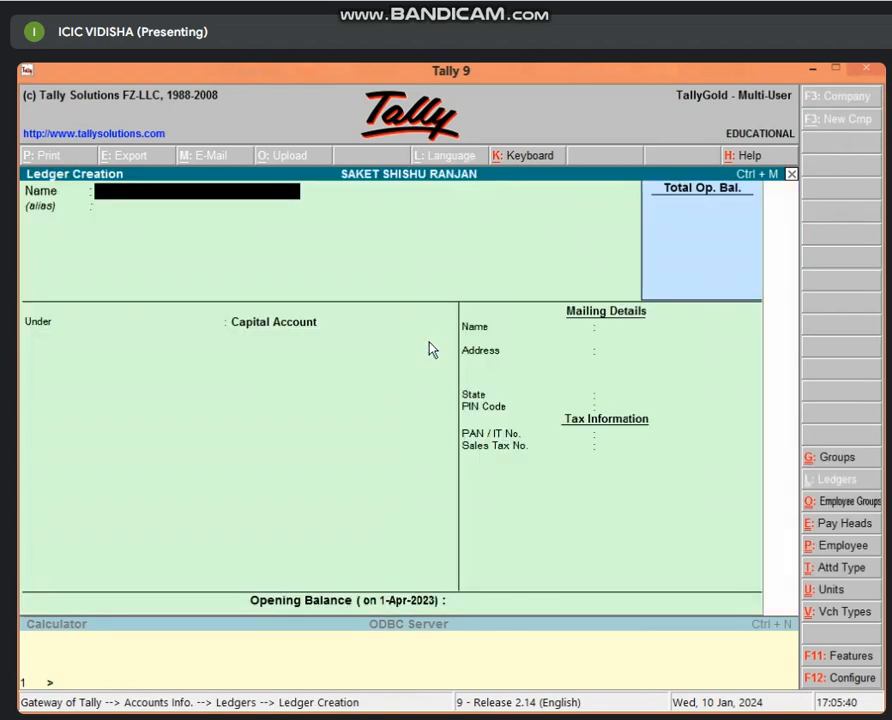
type("COMPUTER")
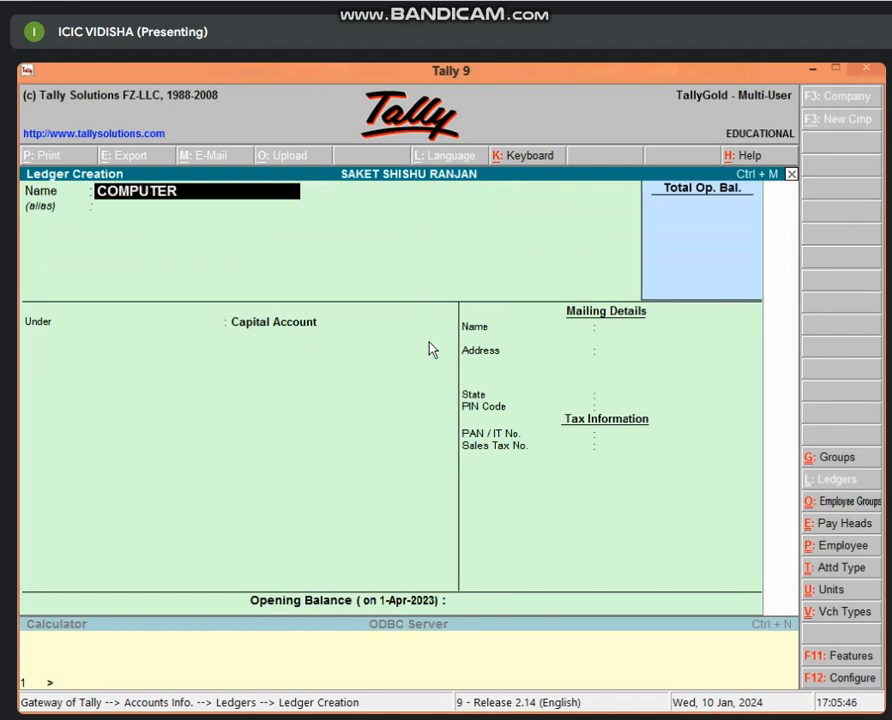
key("Return")
key("Return")
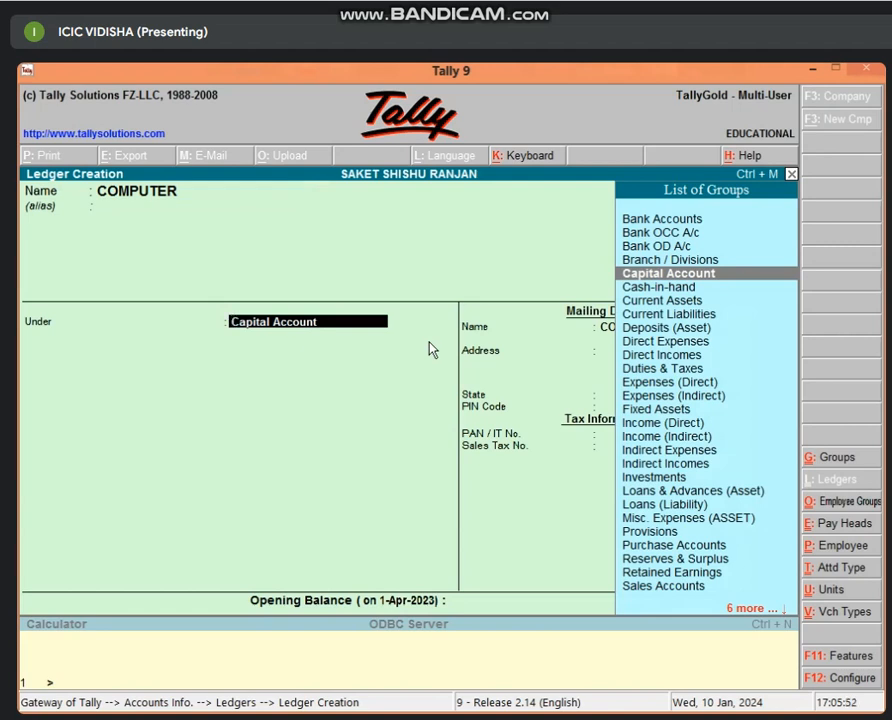
type("F")
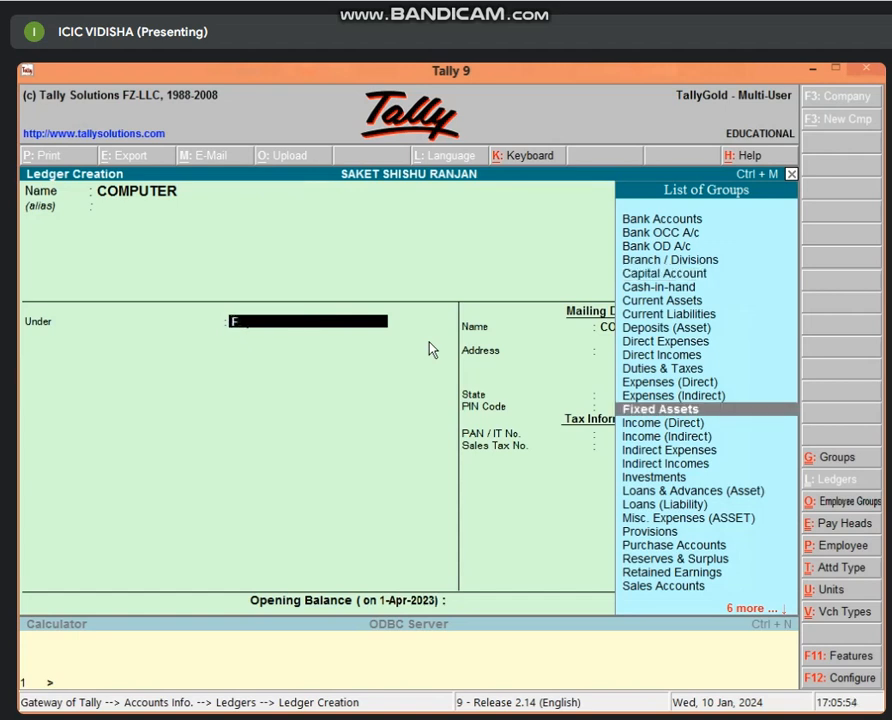
key("Return")
key("Return")
key("Return")
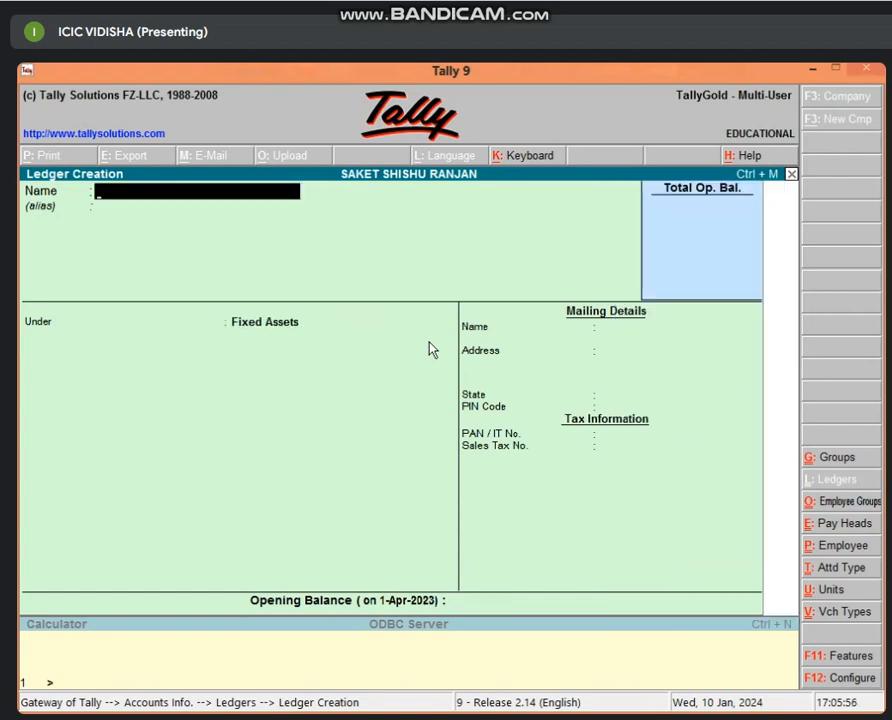
key("Escape")
key("Return")
key("Escape")
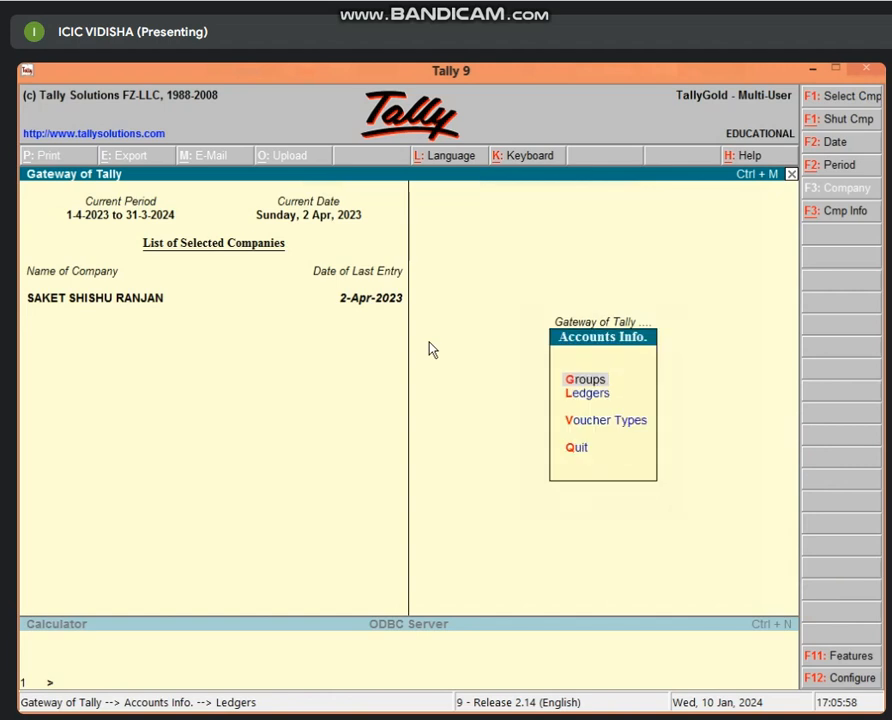
key("Escape")
Step: Start an accounting voucher and set "Use Cr/Dr instead of To/By during entry" to No in the voucher configuration
key("v")
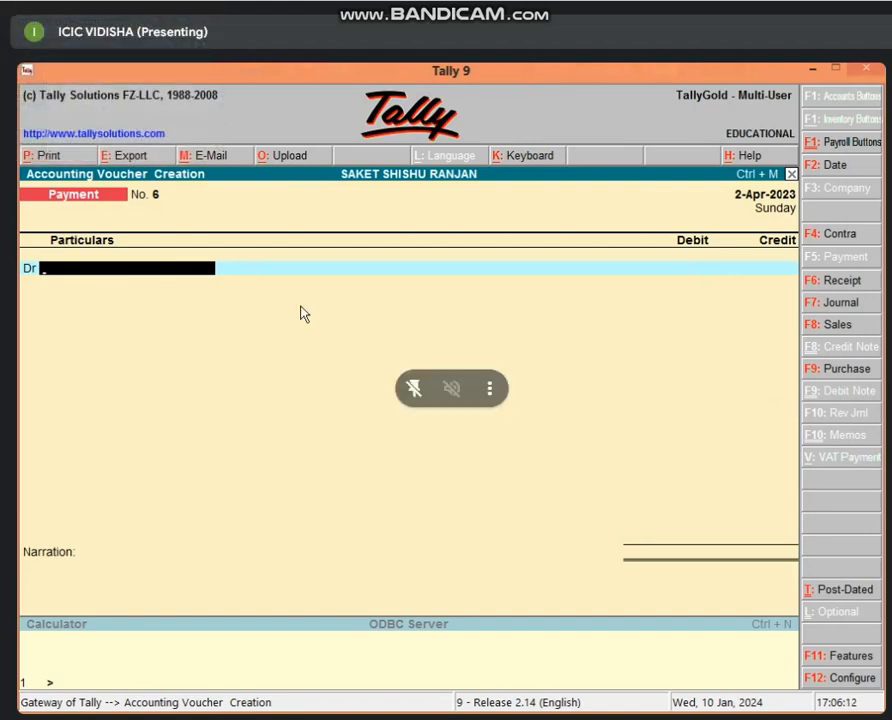
key("F12")
key("Down")
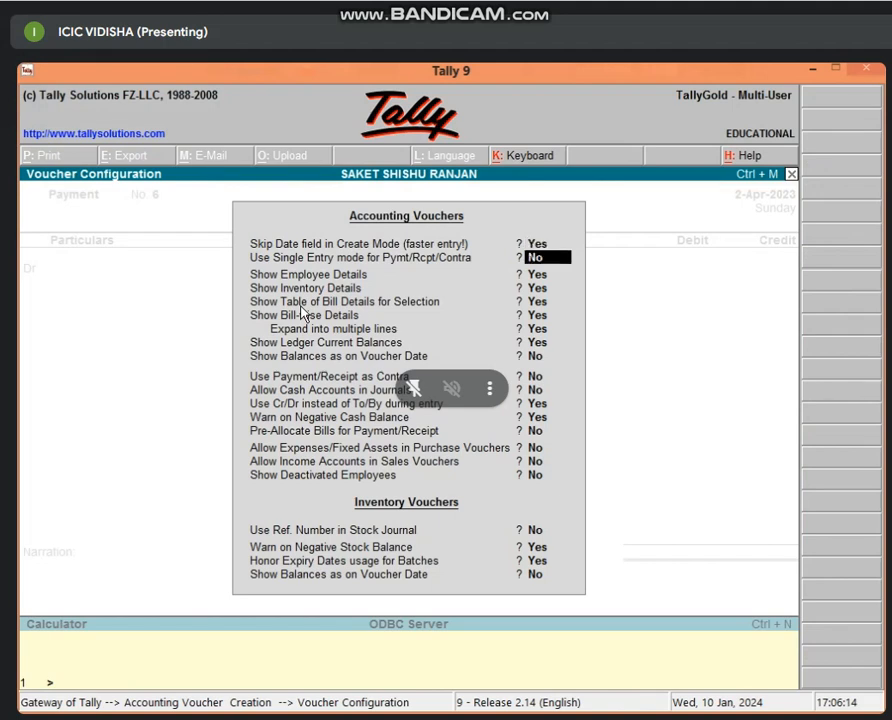
key("Down")
key("Down")
key("Down")
key("Down")
key("Down")
key("Down")
key("Down")
key("Down")
key("Down")
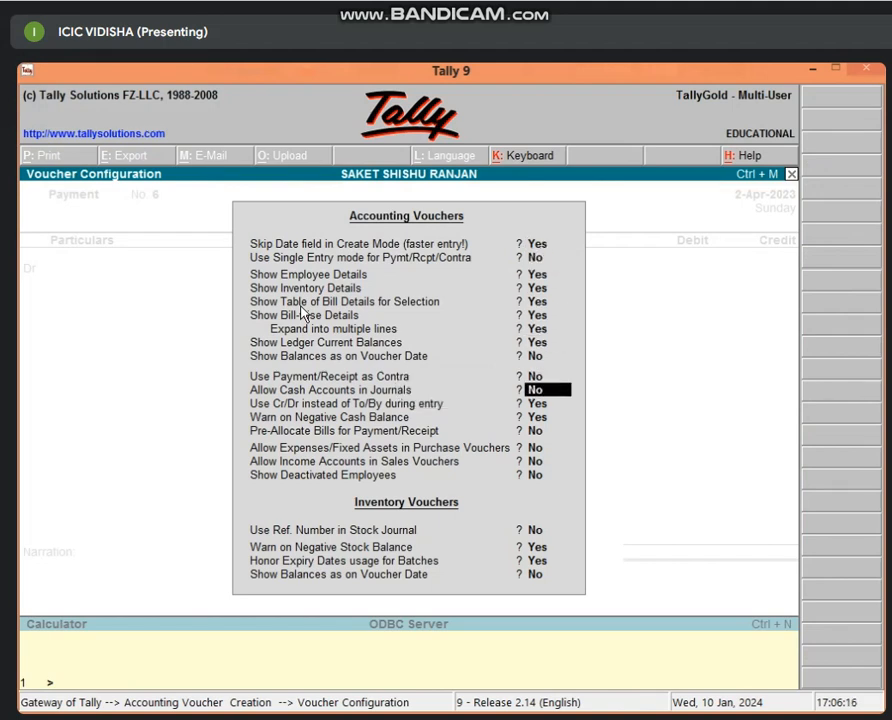
key("Down")
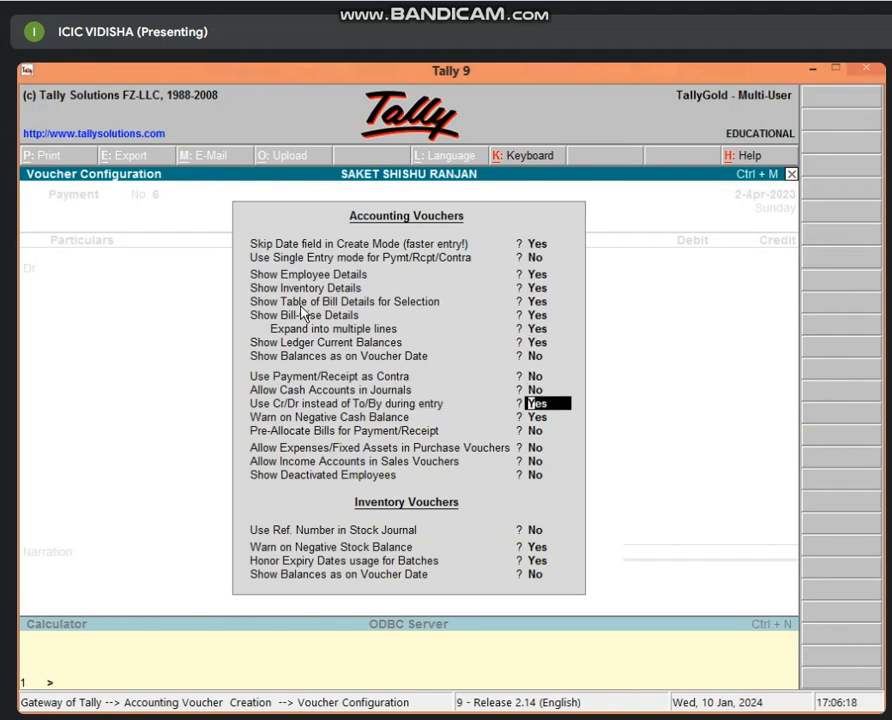
type("N")
key("Return")
key("Down")
key("Down")
key("Down")
key("Down")
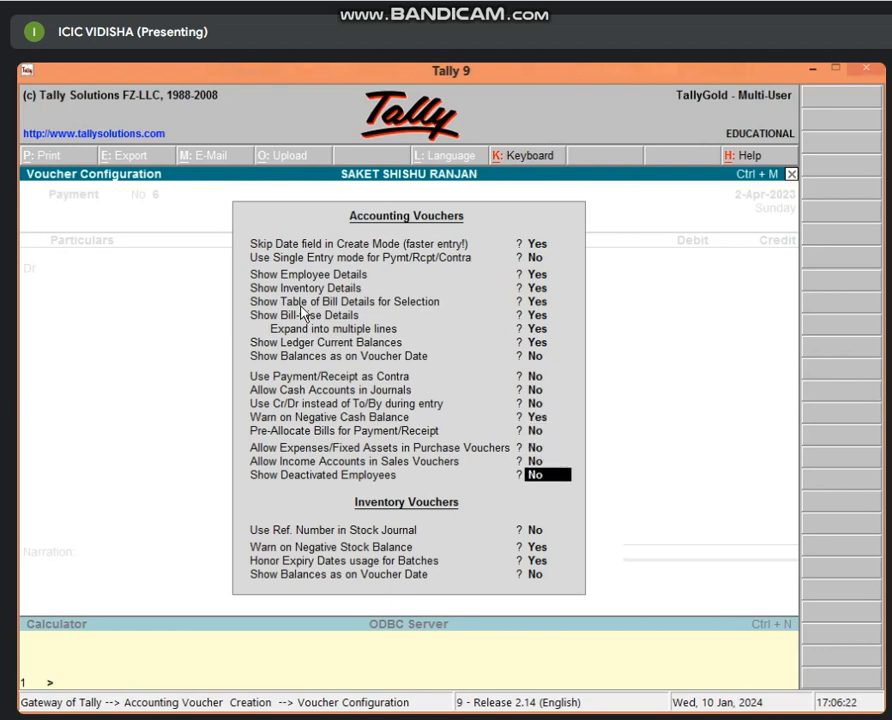
key("Down")
key("Down")
key("Down")
key("Down")
key("Return")
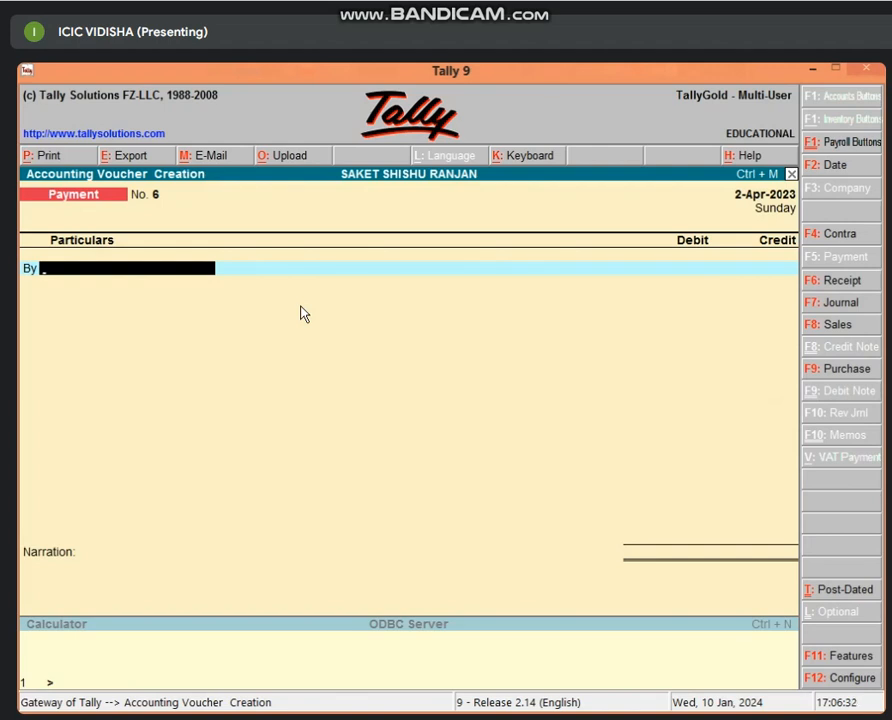
Step: Record a payment voucher debiting COMPUTER and crediting Cash with 30,000, leaving the narration empty
type("C")
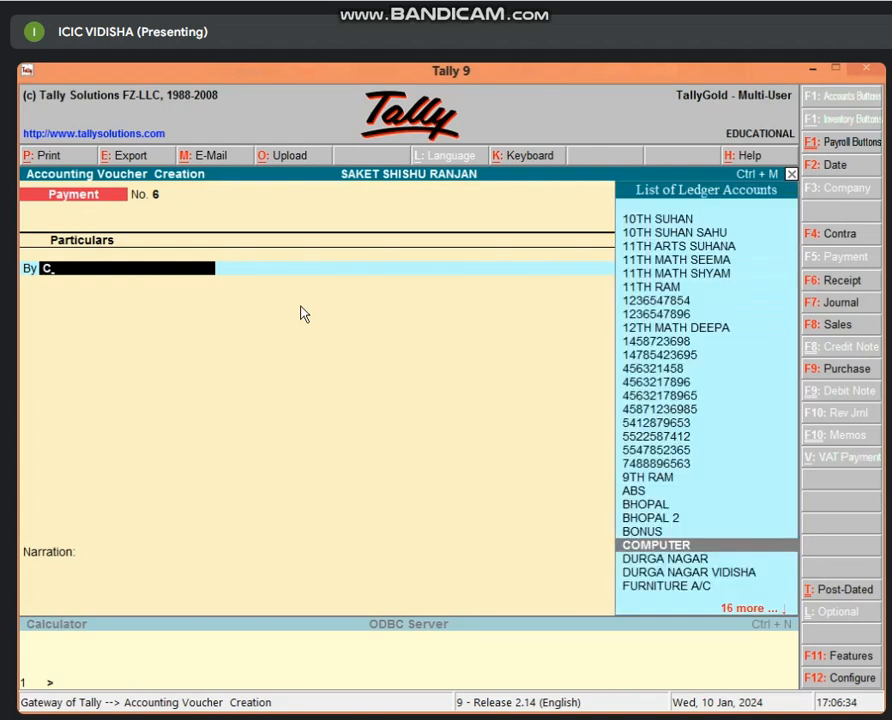
key("Return")
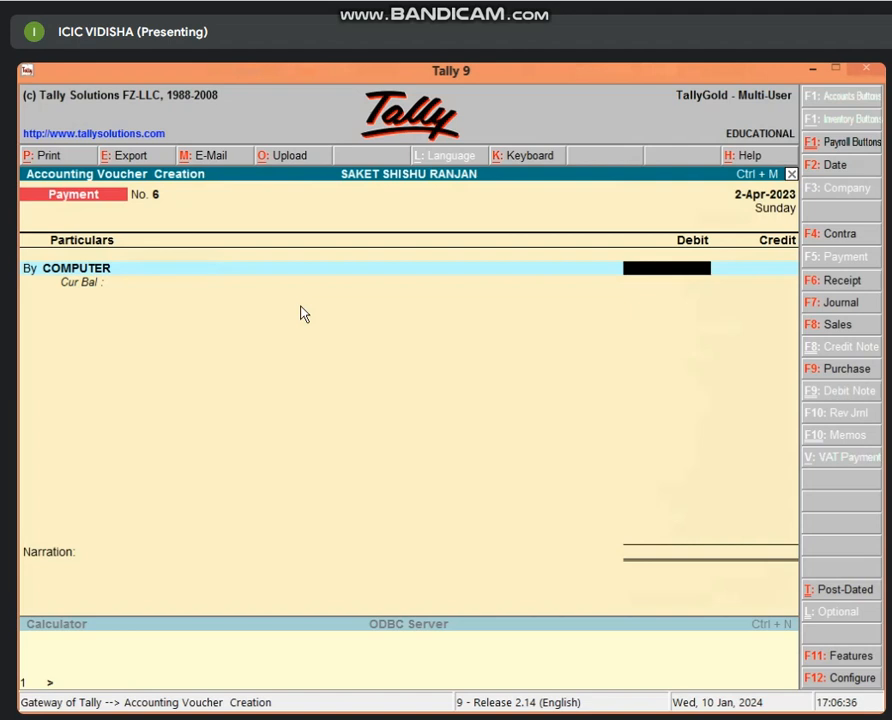
type("30000")
key("Return")
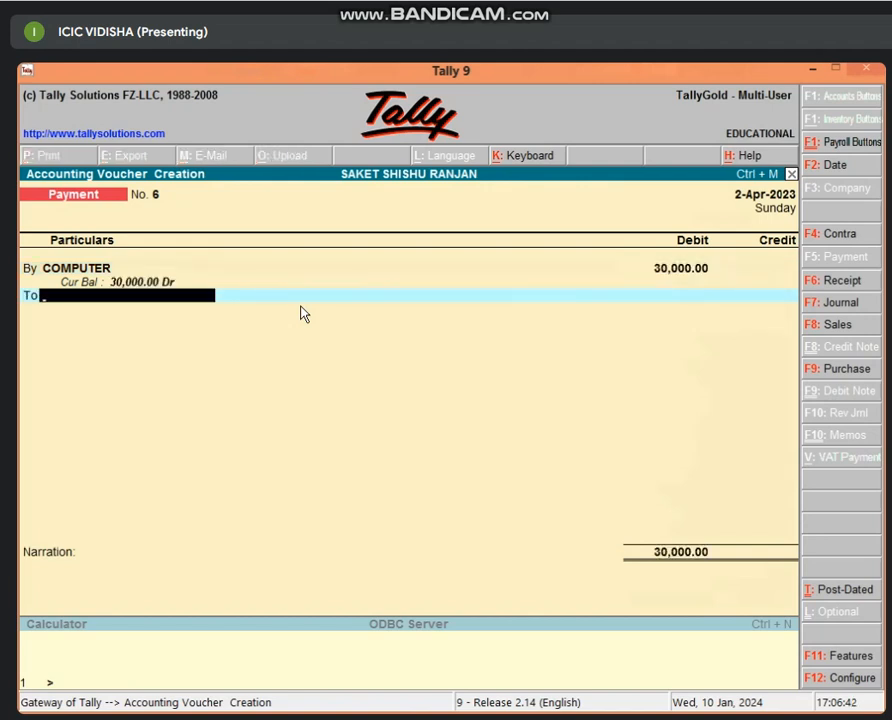
type("CAS")
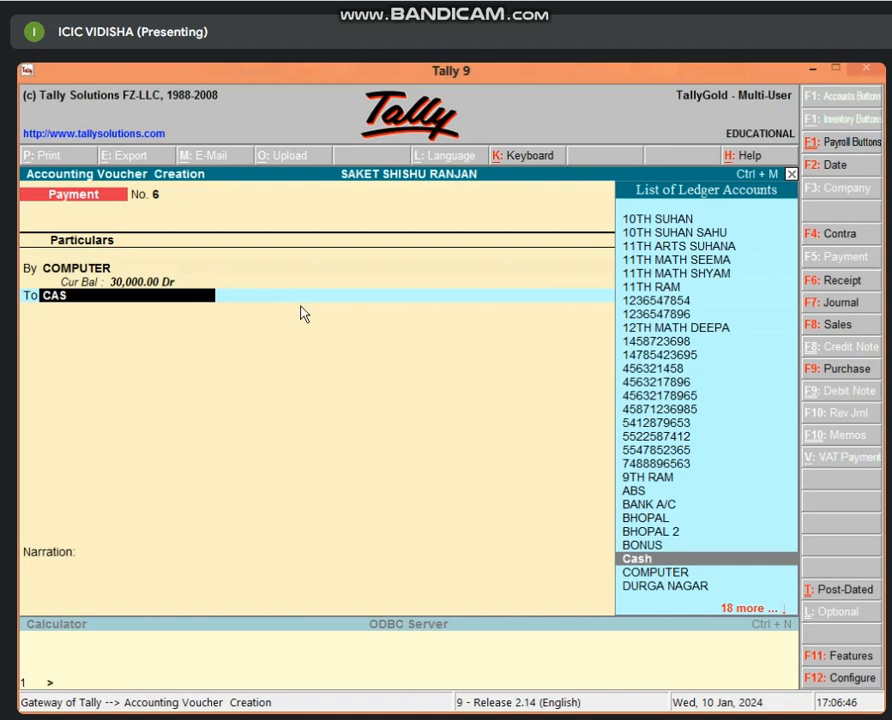
key("Return")
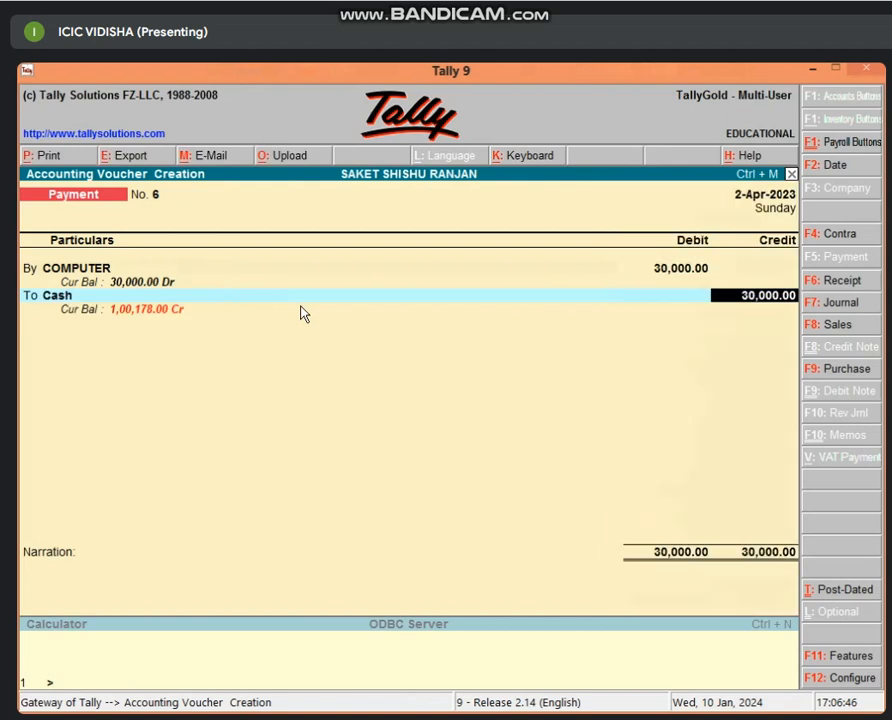
key("Return")
key("Return")
key("Return")
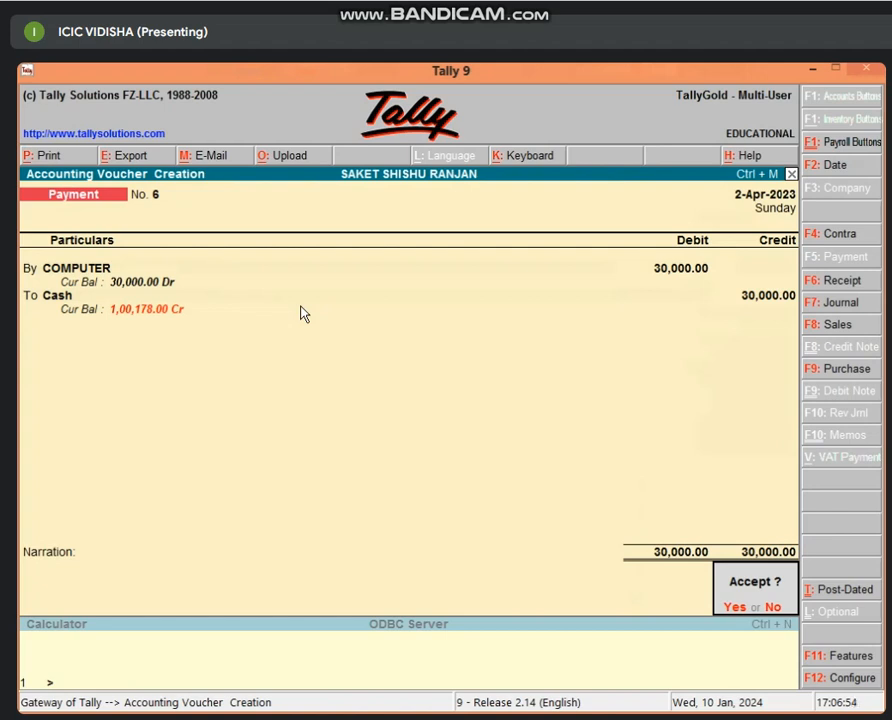
key("Return")
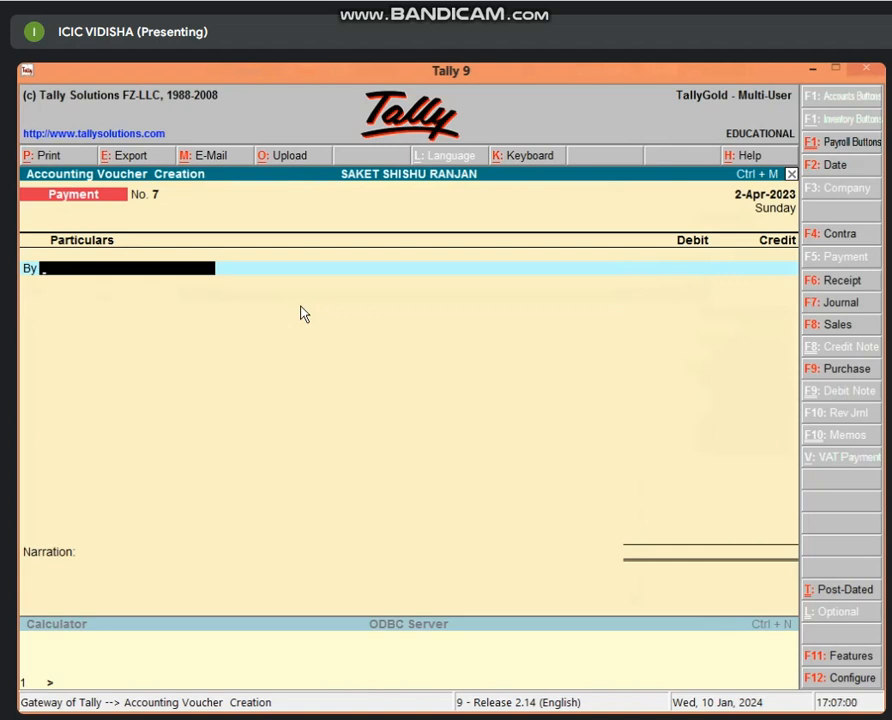
Step: Start a journal voucher and debit the COMPUTER ledger with 25,000
key("F7")
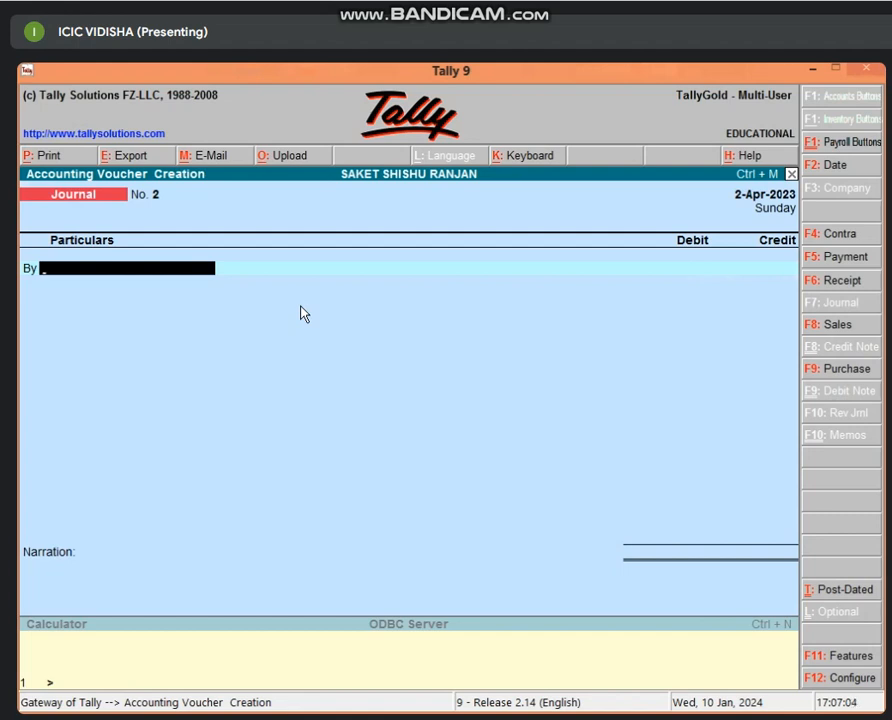
type("C")
key("Return")
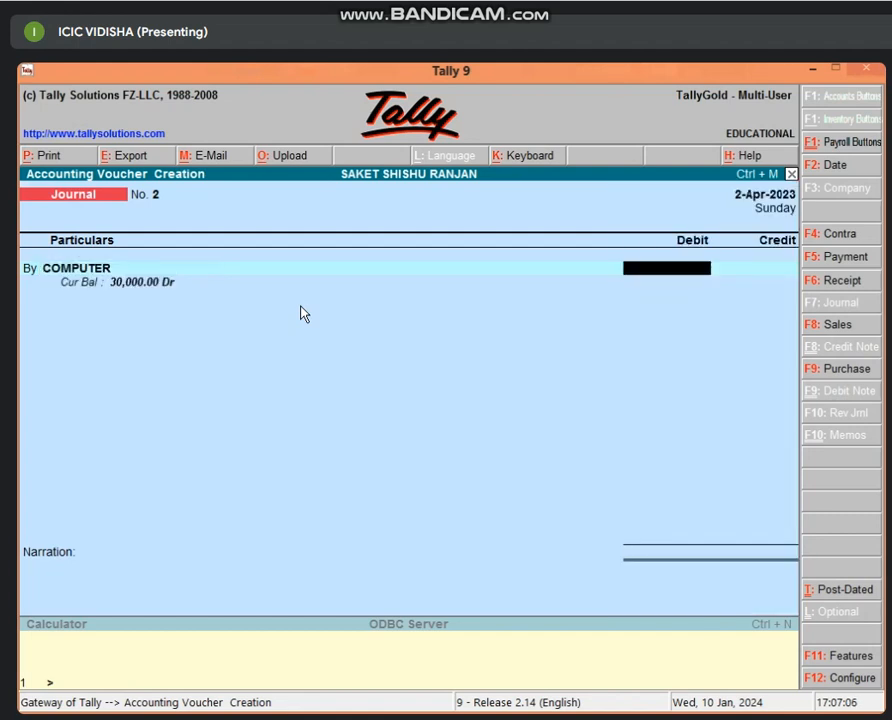
type("25,000")
key("Return")
key("Return")
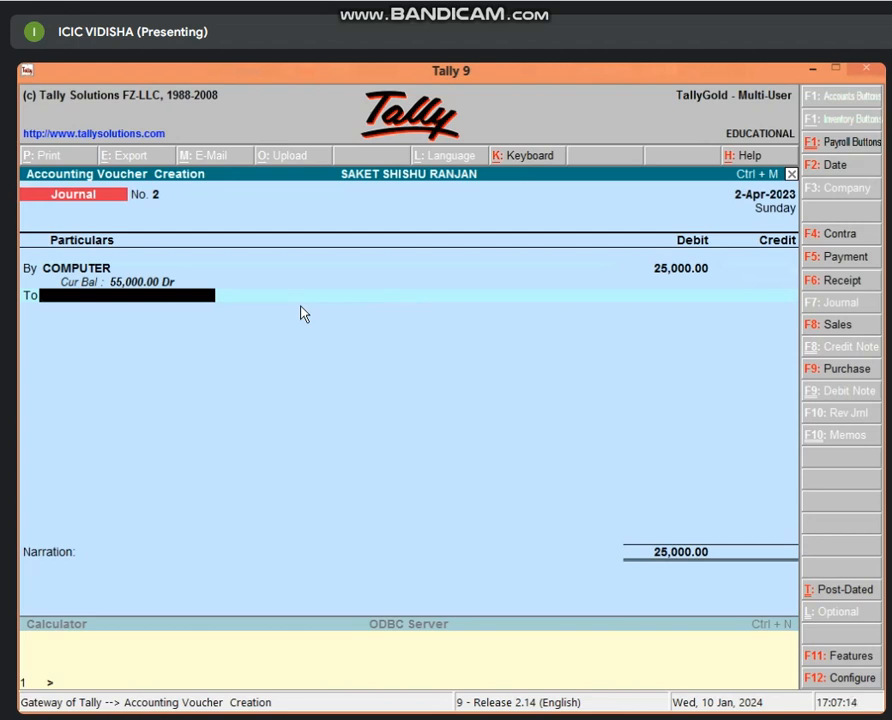
Step: Create a ledger in the supplier's name for the credit line, under Sundry Creditors with bill-by-bill balances and no default credit period
key("alt+c")
type("SUH")
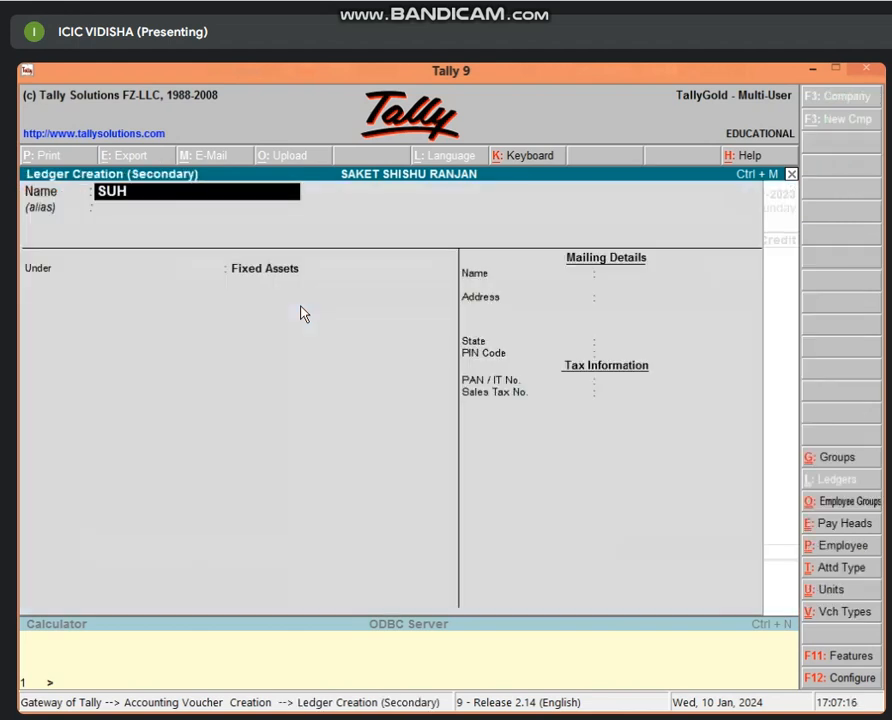
type("AN'S A/C")
key("Return")
key("Return")
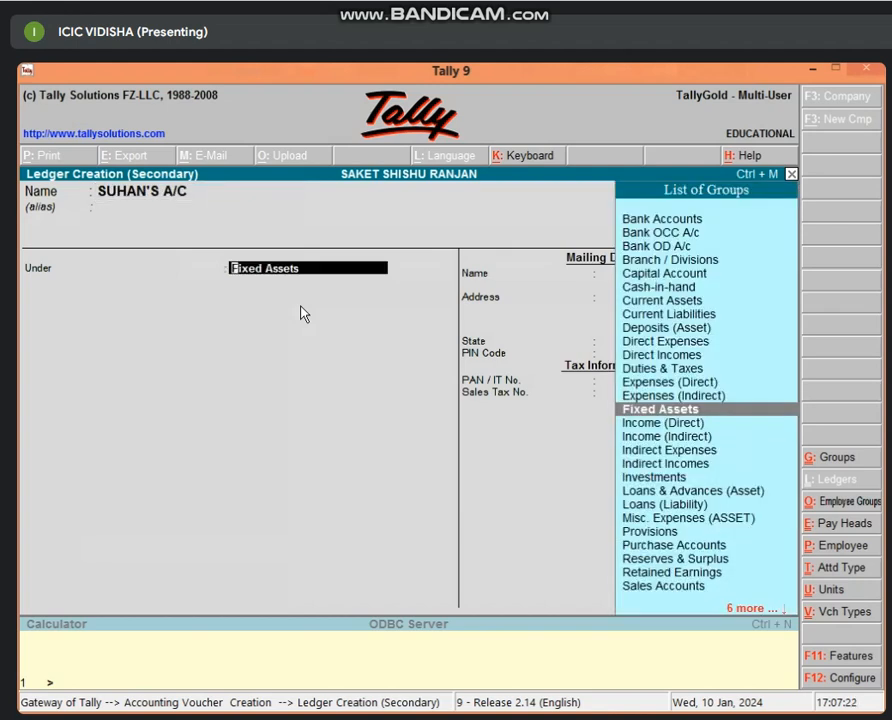
type("S")
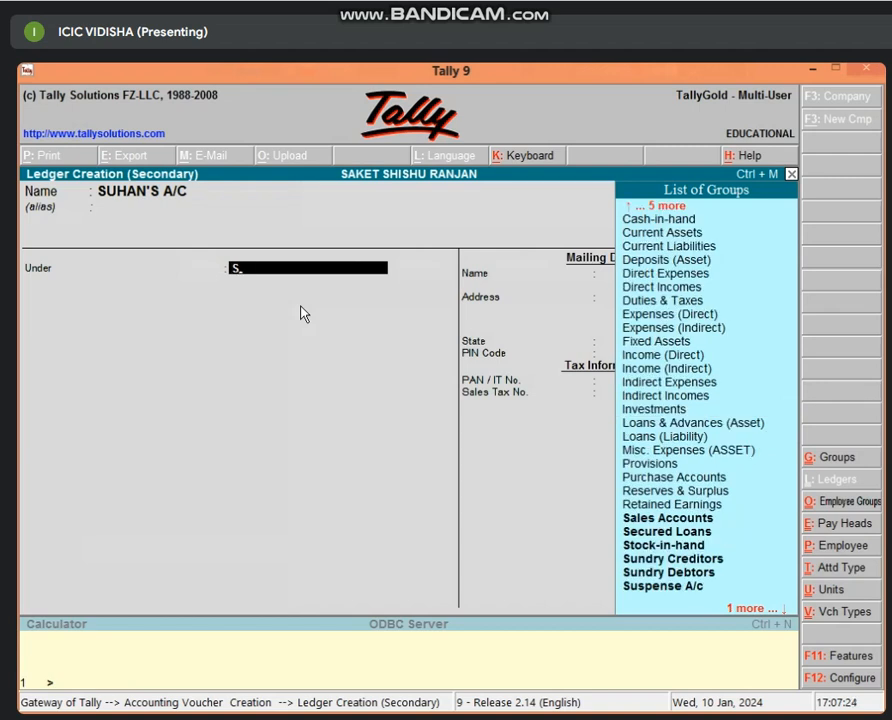
type("u")
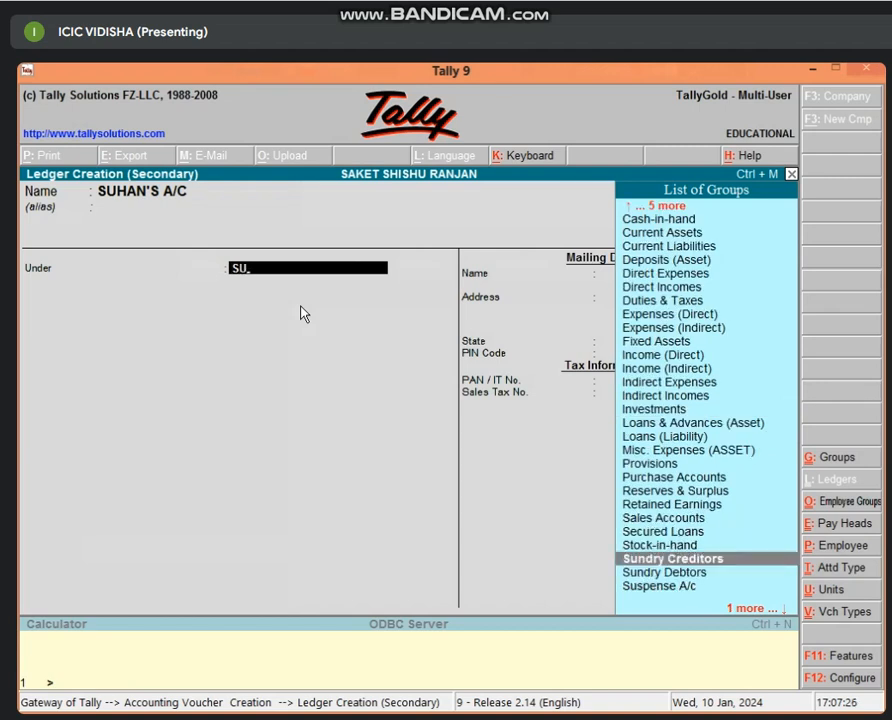
key("Return")
key("Return")
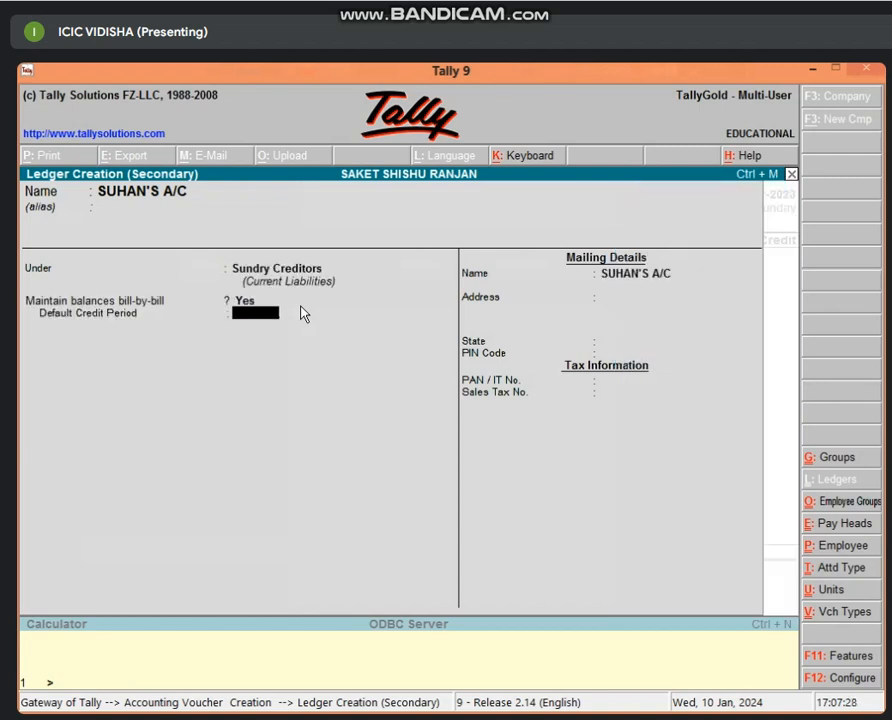
key("Return")
key("Return")
key("Return")
key("Return")
key("Return")
key("Return")
key("Return")
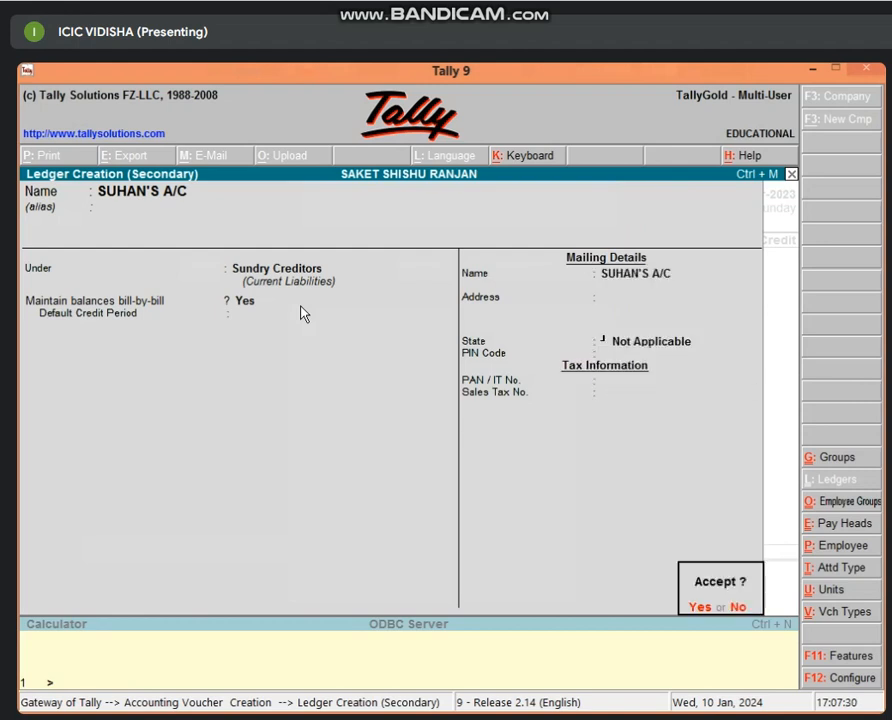
key("Return")
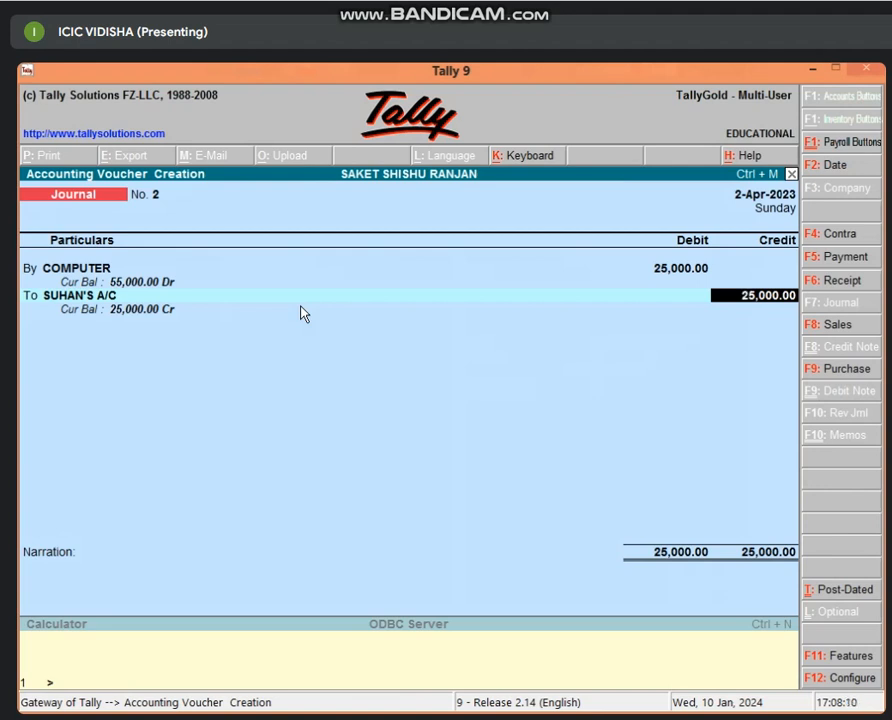
Step: Credit the supplier's account with 25,000, allocate it to New Ref 2 without a due date, and leave the narration empty
key("Return")
key("Return")
key("BackSpace")
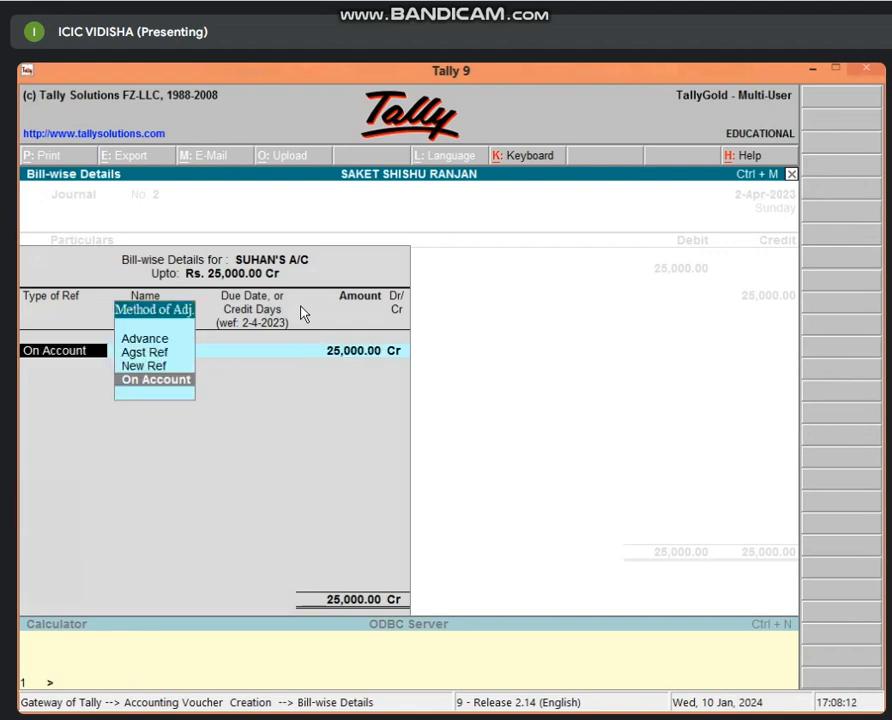
key("Up")
key("Return")
key("Return")
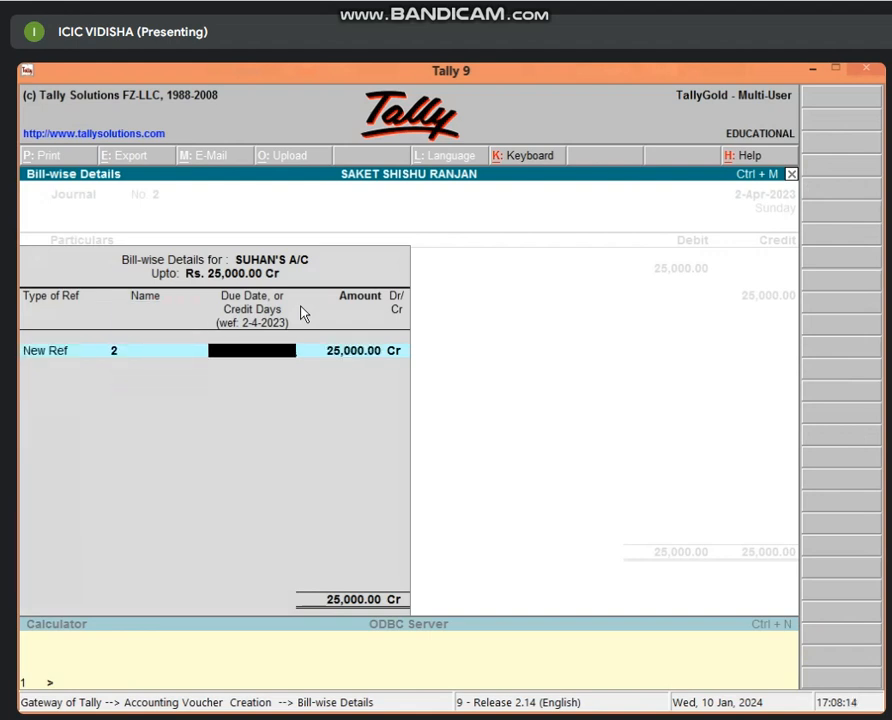
key("Return")
key("Return")
key("Return")
key("Return")
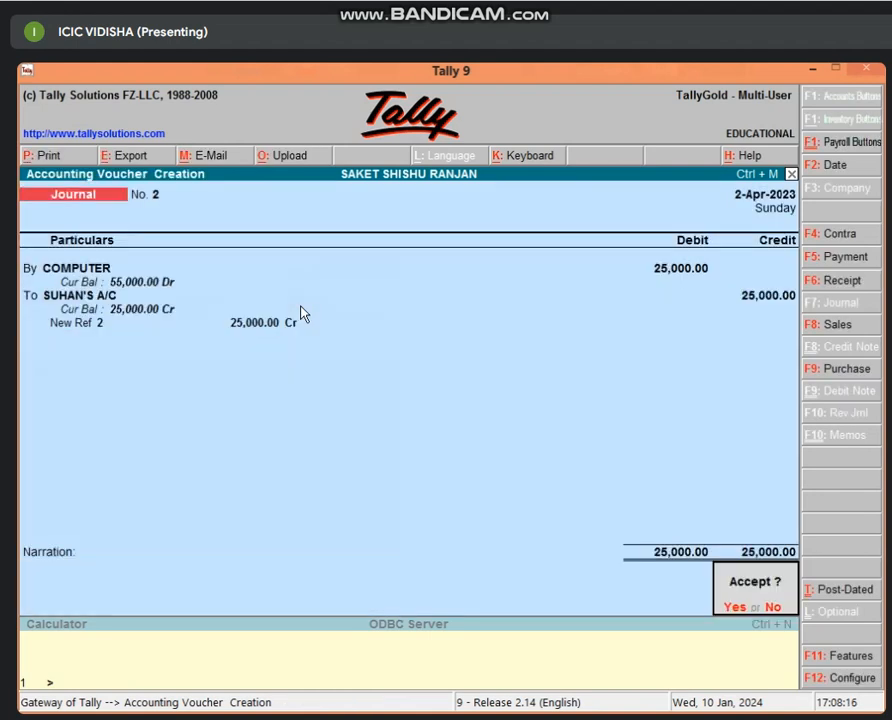
Step: Save the journal voucher, and review it and the preceding computer payment voucher without altering them
key("y")
key("Page_Up")
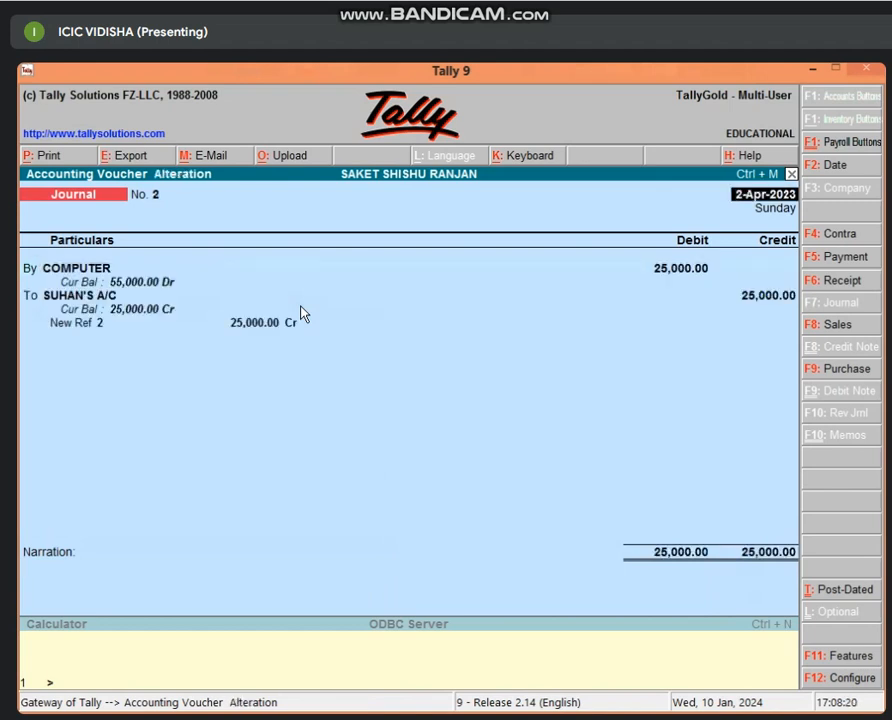
key("Page_Up")
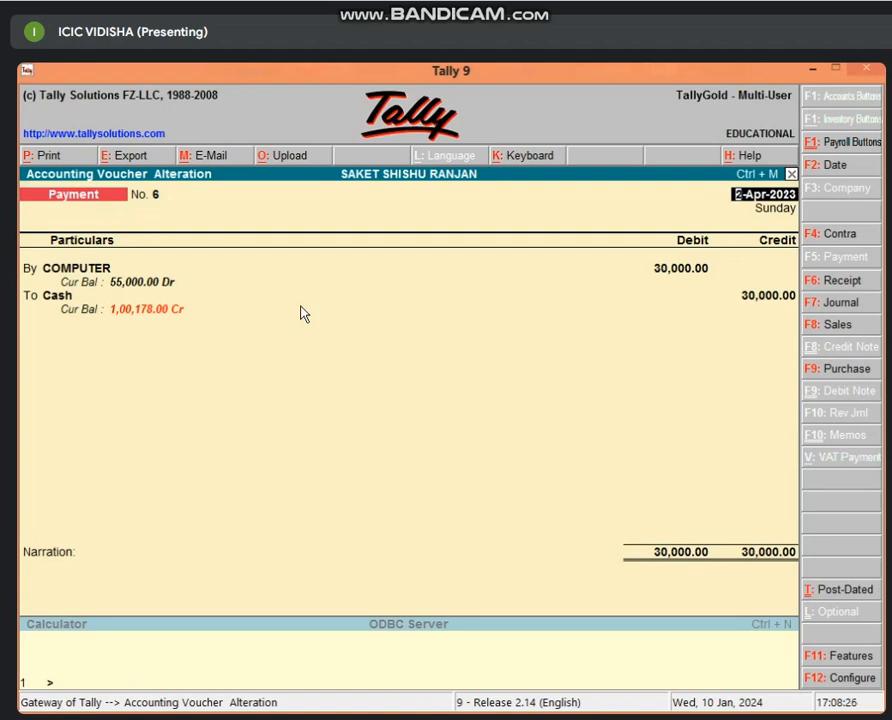
key("Escape")
key("Return")
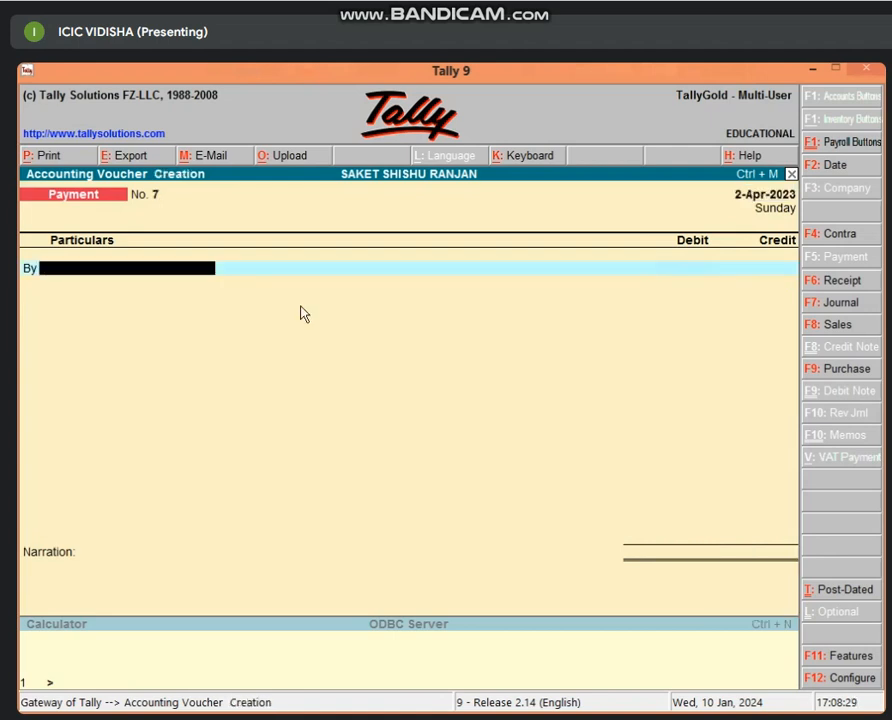
key("Escape")
key("Return")
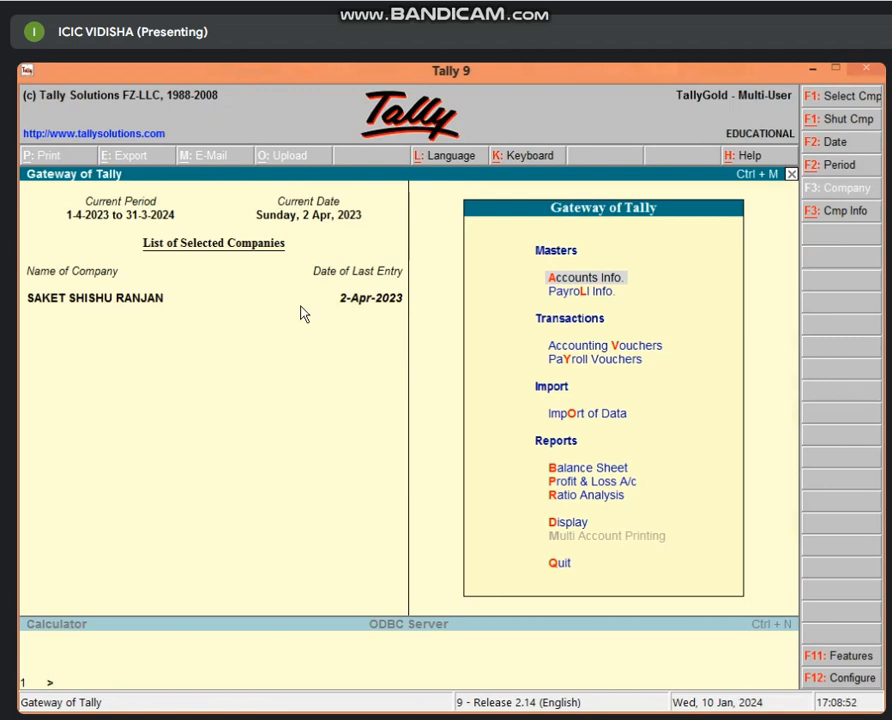
Step: Examine the Fixed Assets group in the Balance Sheet, comparing the COMPUTER and FURNITURE A/C closing balances
key("b")
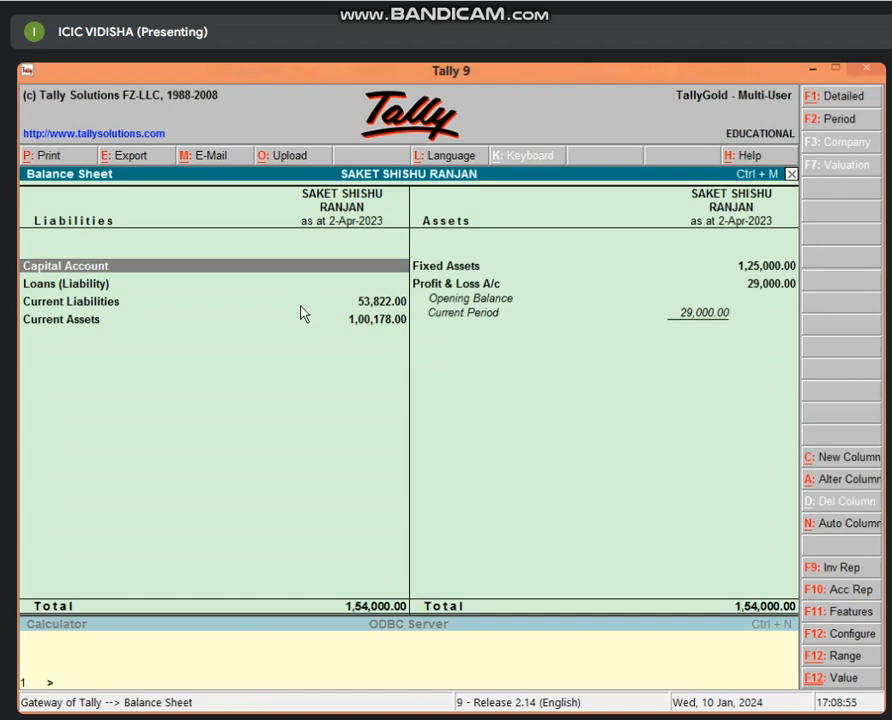
key("Right")
key("Return")
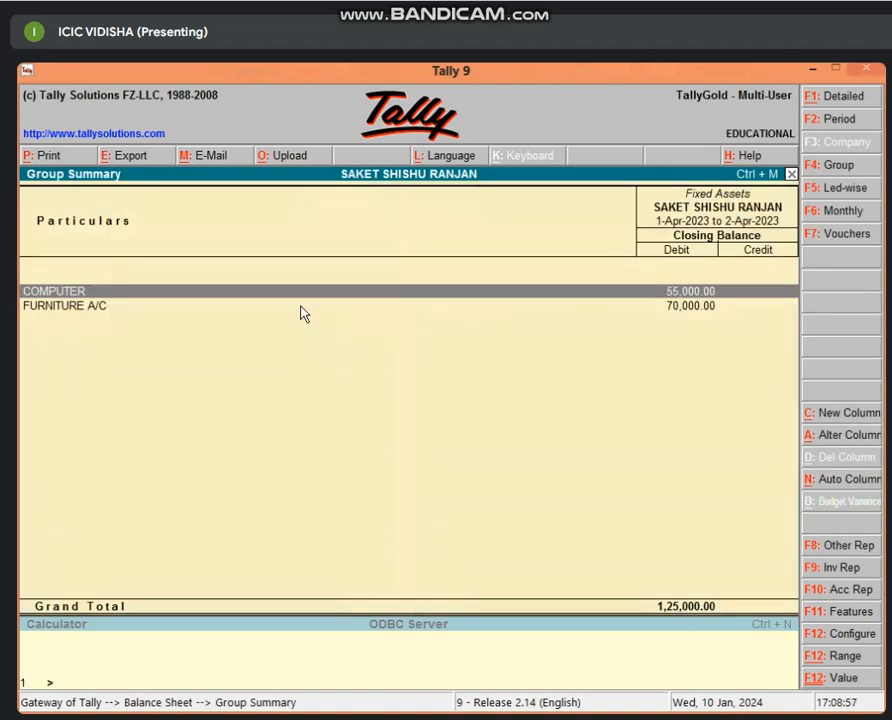
key("Down")
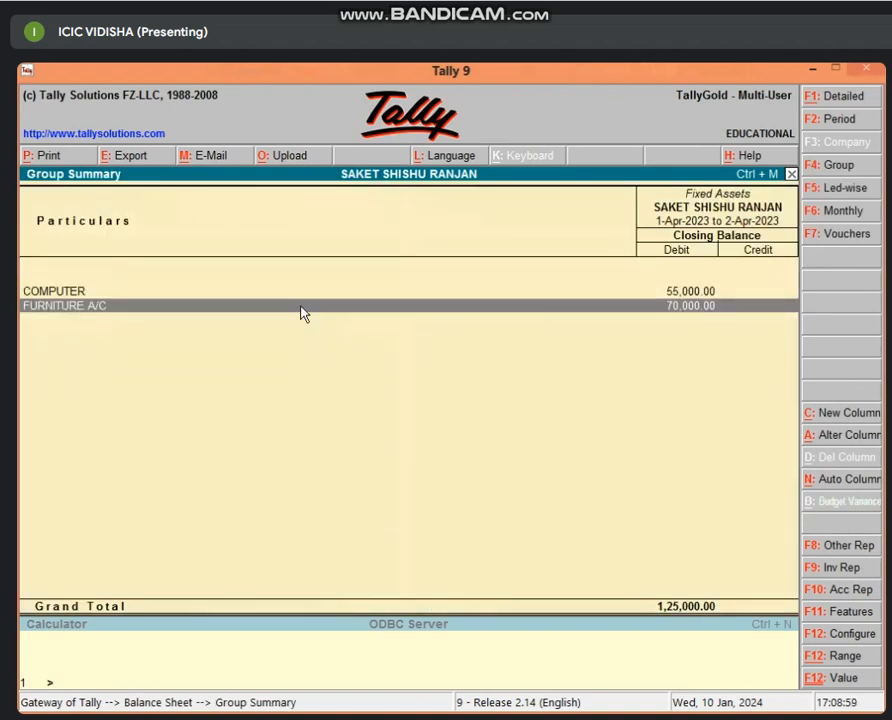
key("Up")
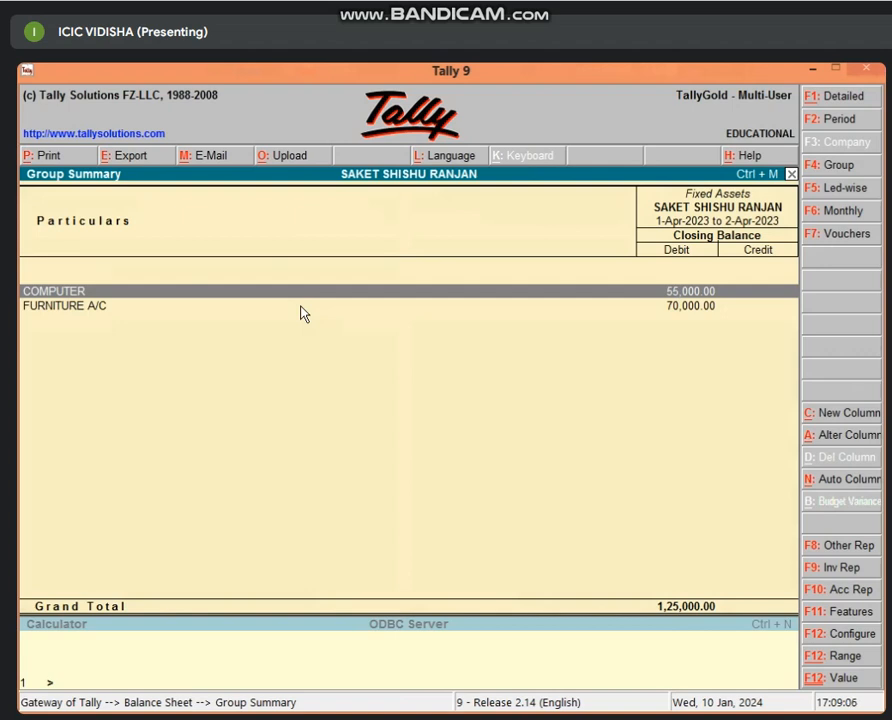
key("Down")
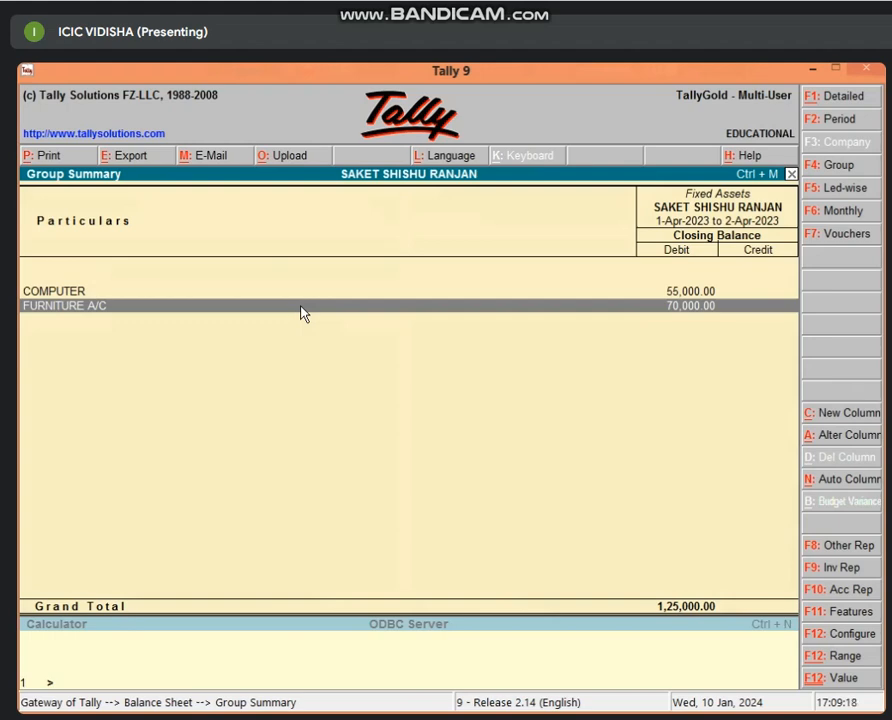
key("Escape")
key("Escape")
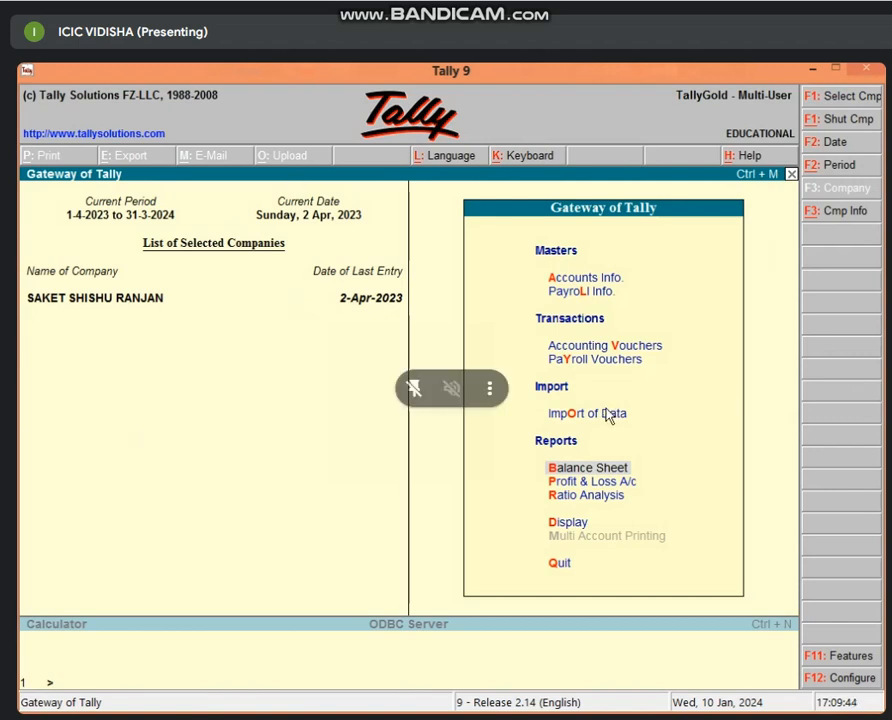
Step: Switch to Excel 2013 after refreshing the desktop, and open the recent workbook 5.00 TO 5.30 NON BUSINESS TALLY
left_click(808, 71)
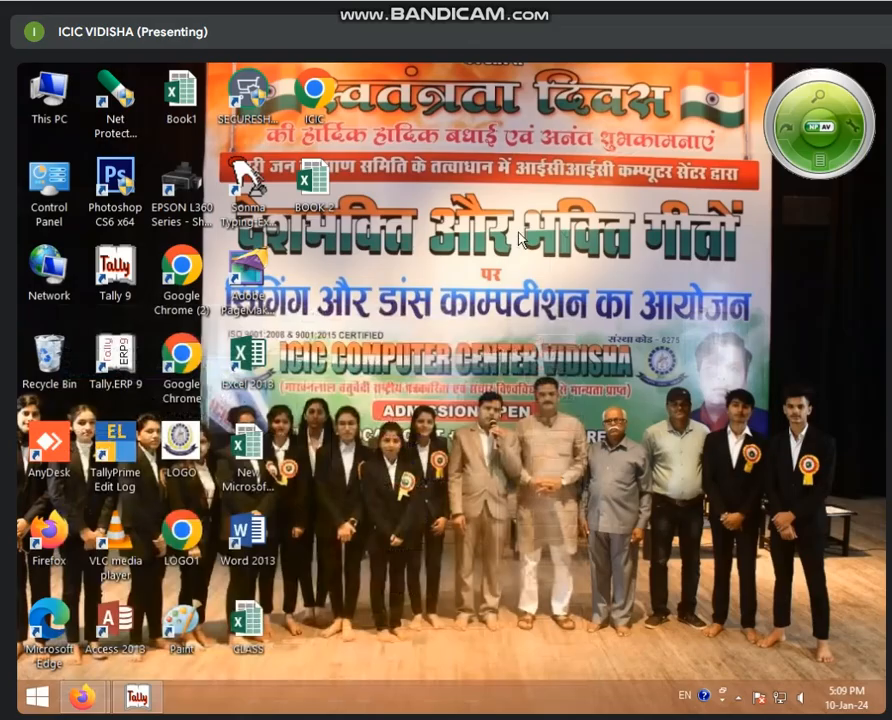
right_click(522, 236)
left_click(556, 283)
right_click(497, 282)
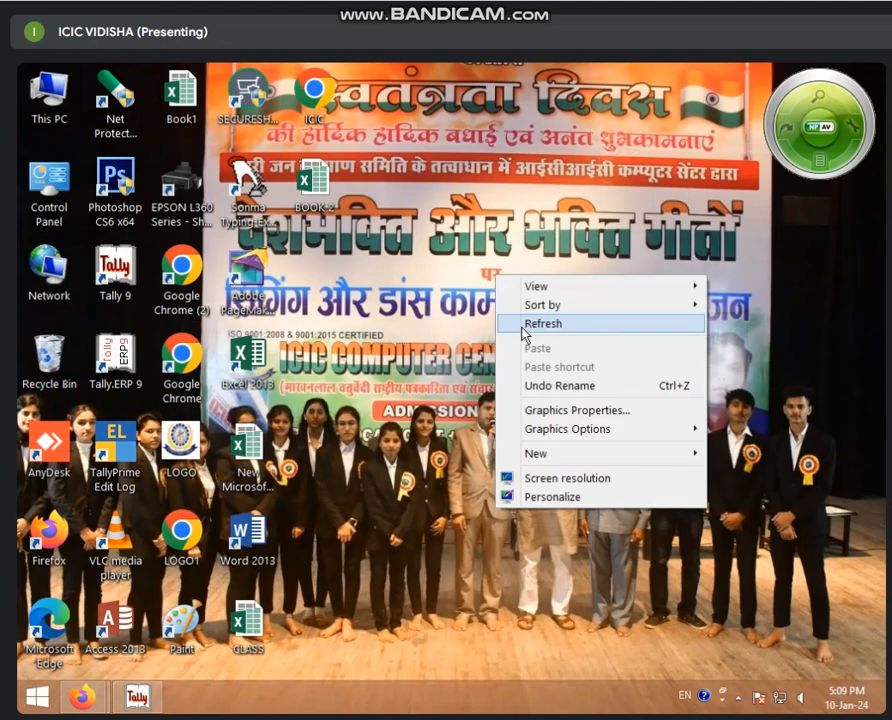
left_click(526, 326)
double_click(258, 382)
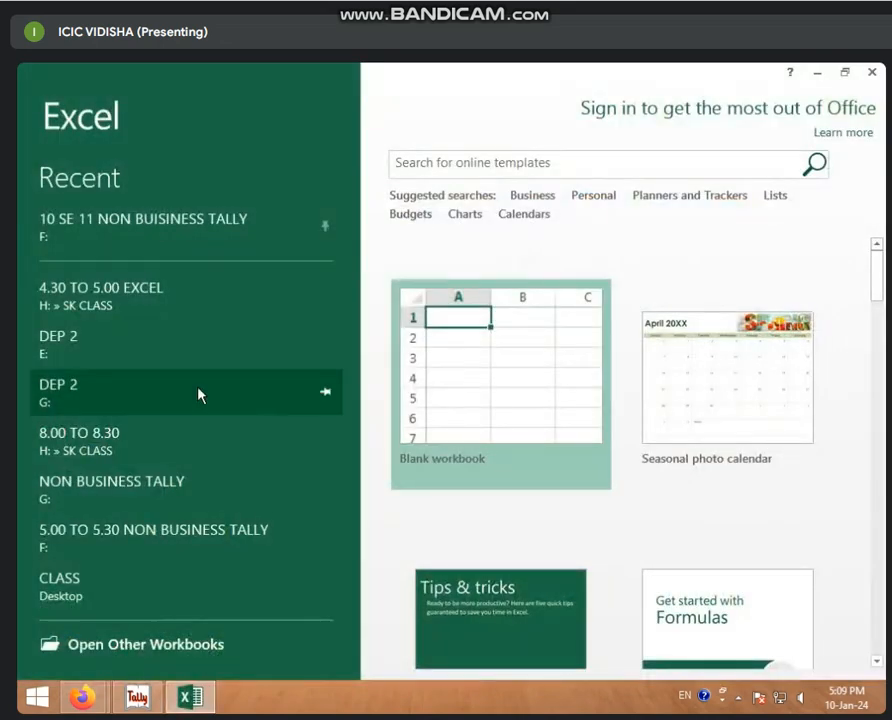
left_click(167, 534)
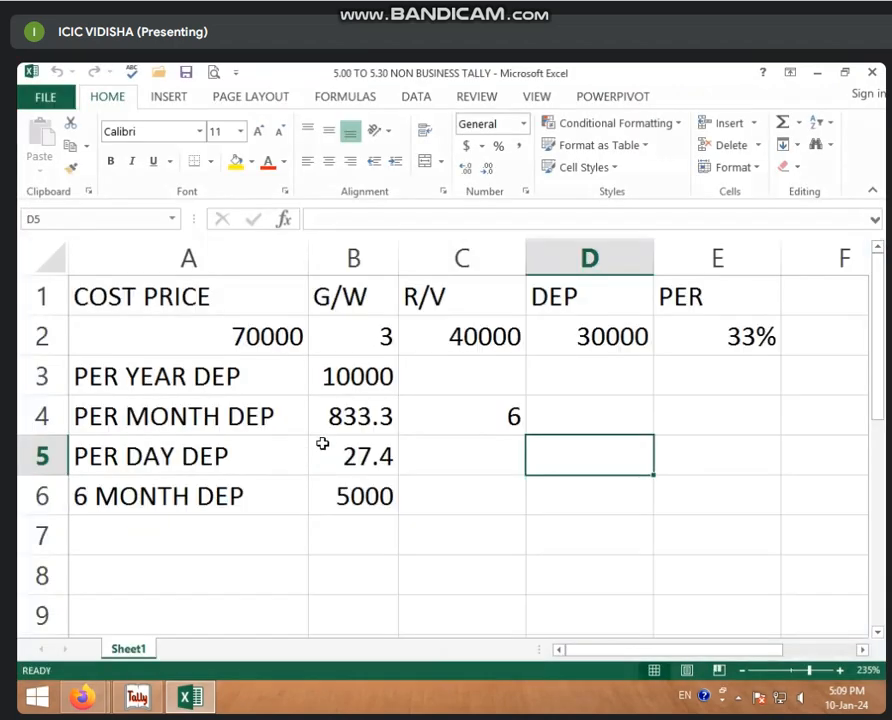
Step: Clear the old depreciation figures and labels in A2:E6, keeping the header row
left_click(316, 378)
left_click(258, 336)
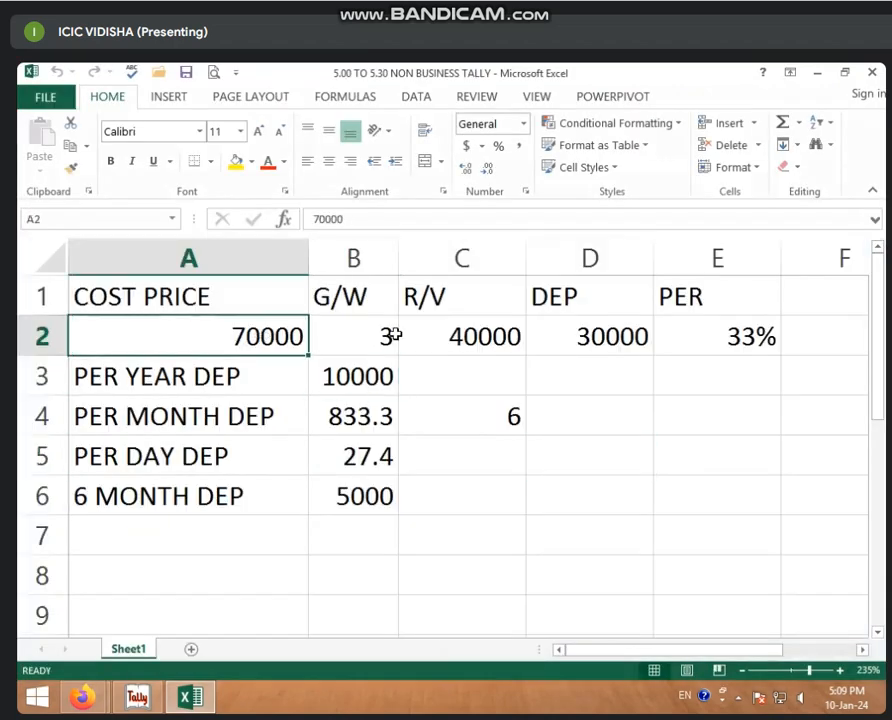
left_click_drag(231, 330, 701, 502)
key("Delete")
Step: Enter 70000 as the COST PRICE in A2 and 3 as the G/W in B2
left_click(240, 334)
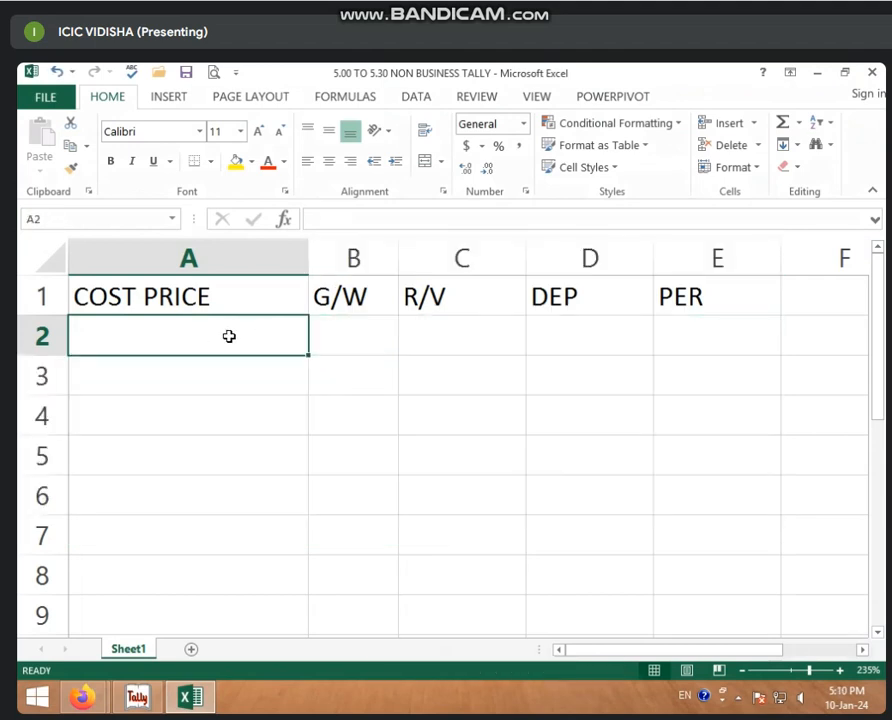
type("70000")
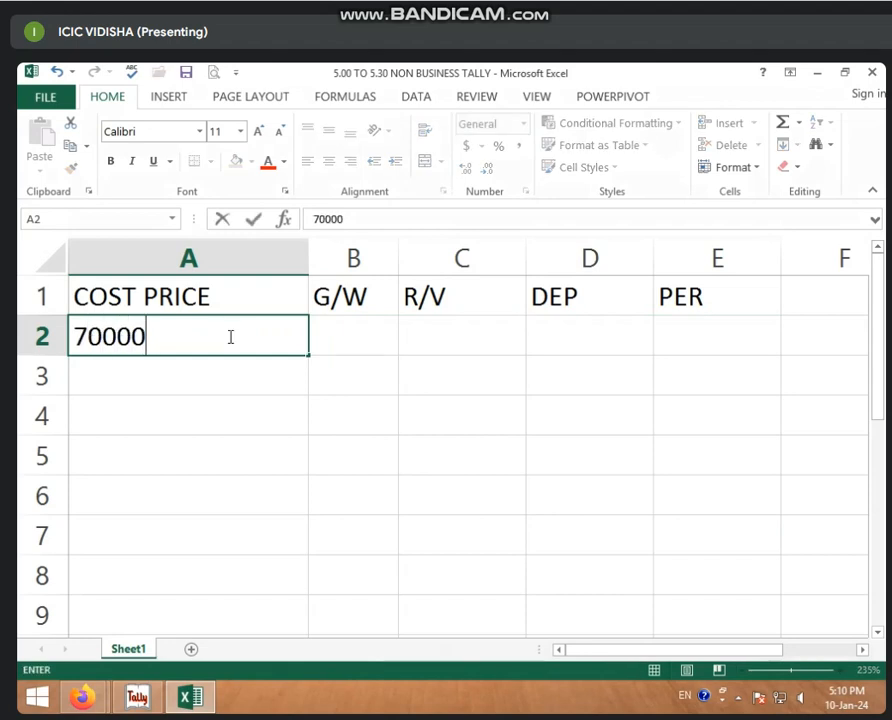
key("Tab")
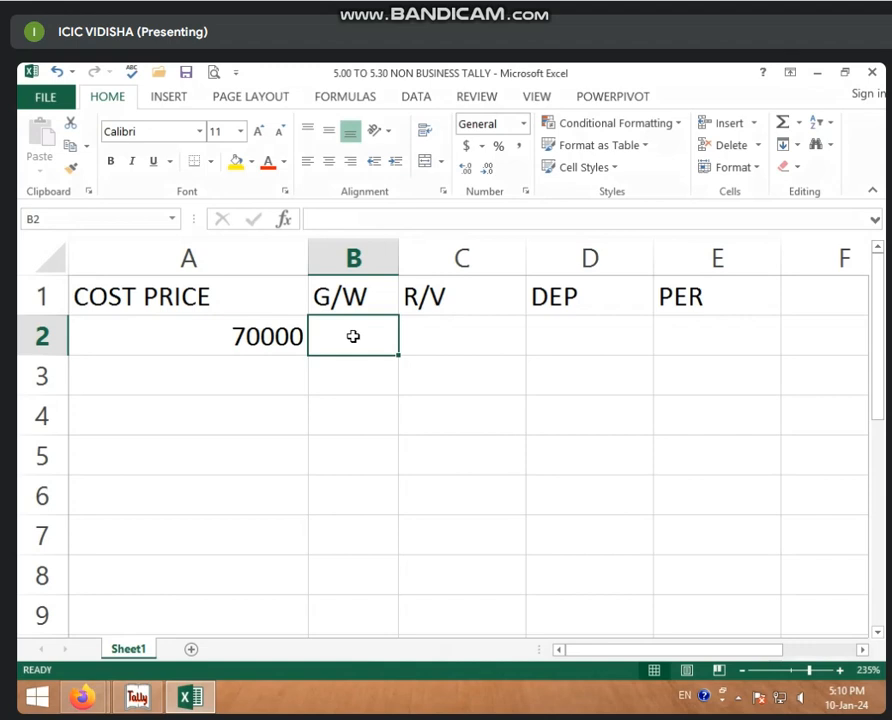
type("3")
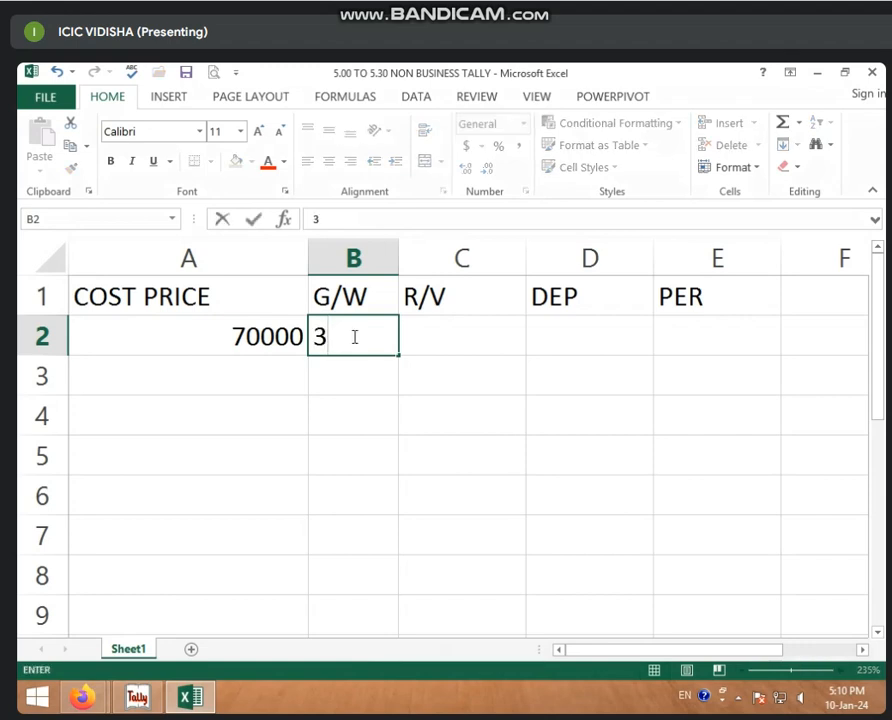
key("Tab")
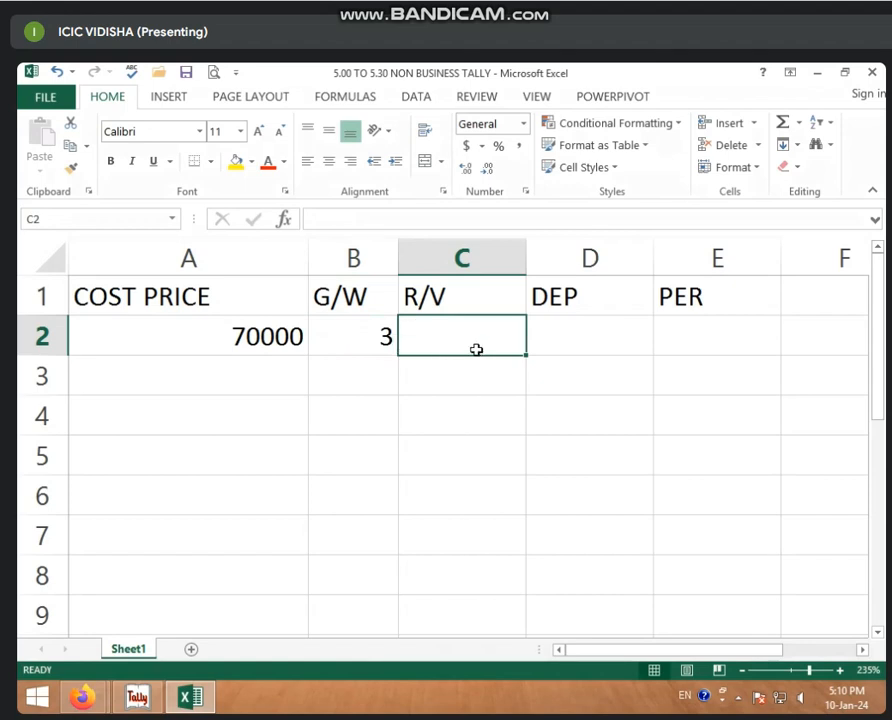
Step: Enter 50000 as the R/V in C2
left_click(262, 337)
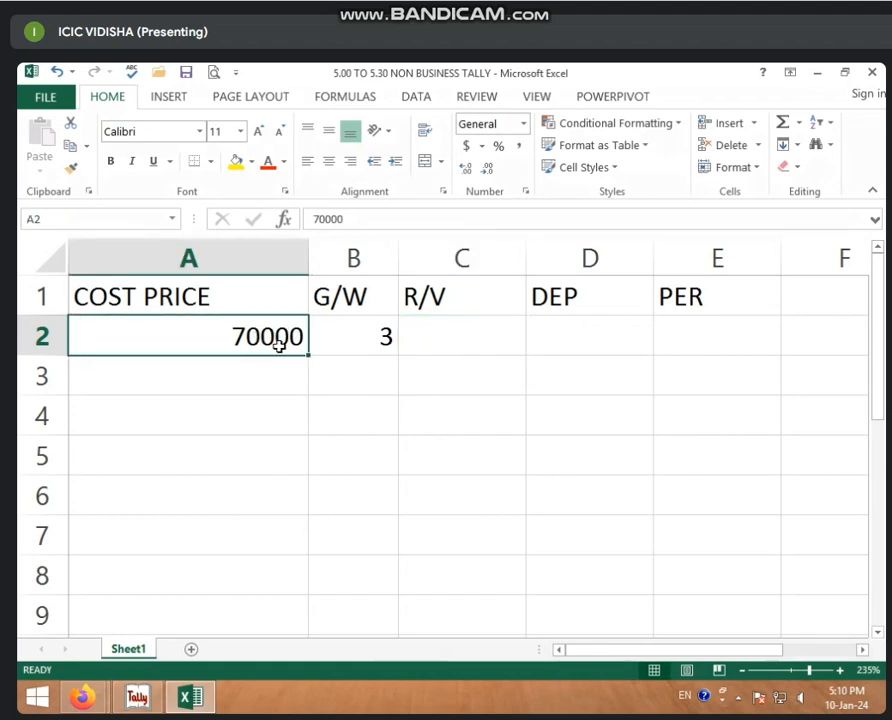
left_click(334, 338)
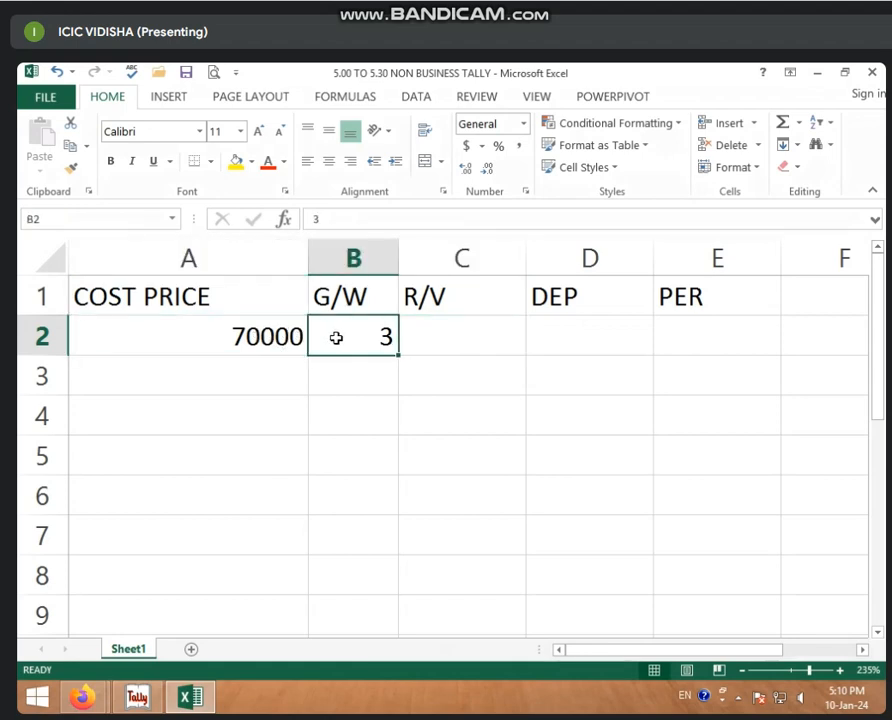
left_click(417, 333)
left_click(290, 337)
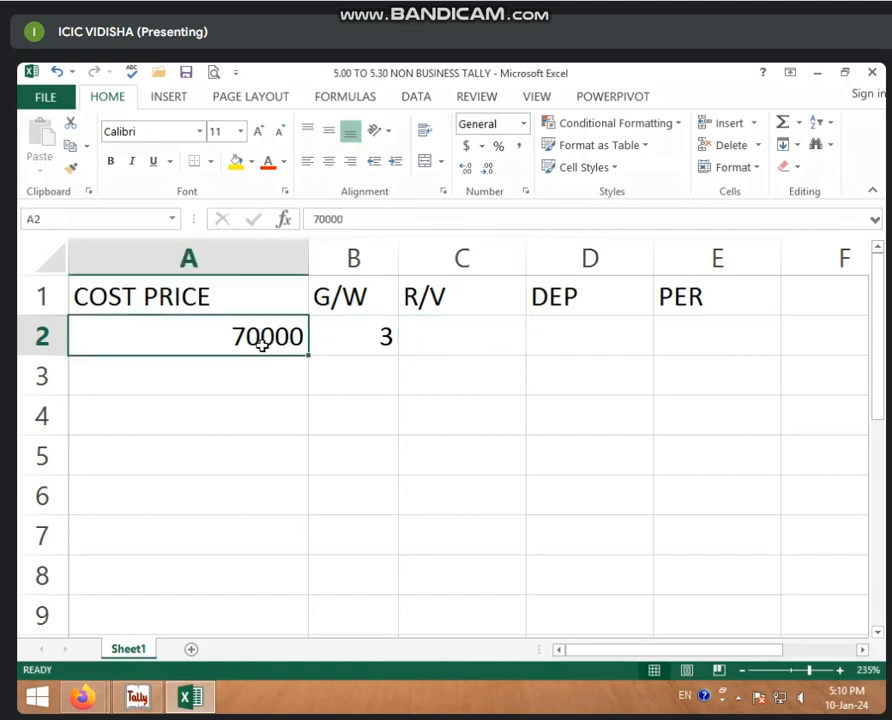
left_click(336, 341)
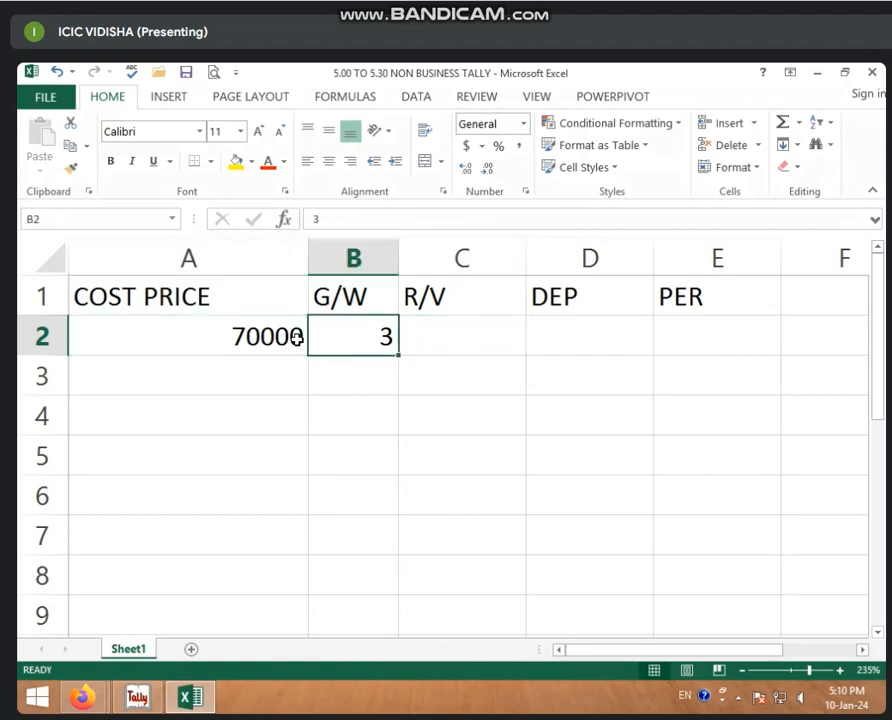
left_click(424, 335)
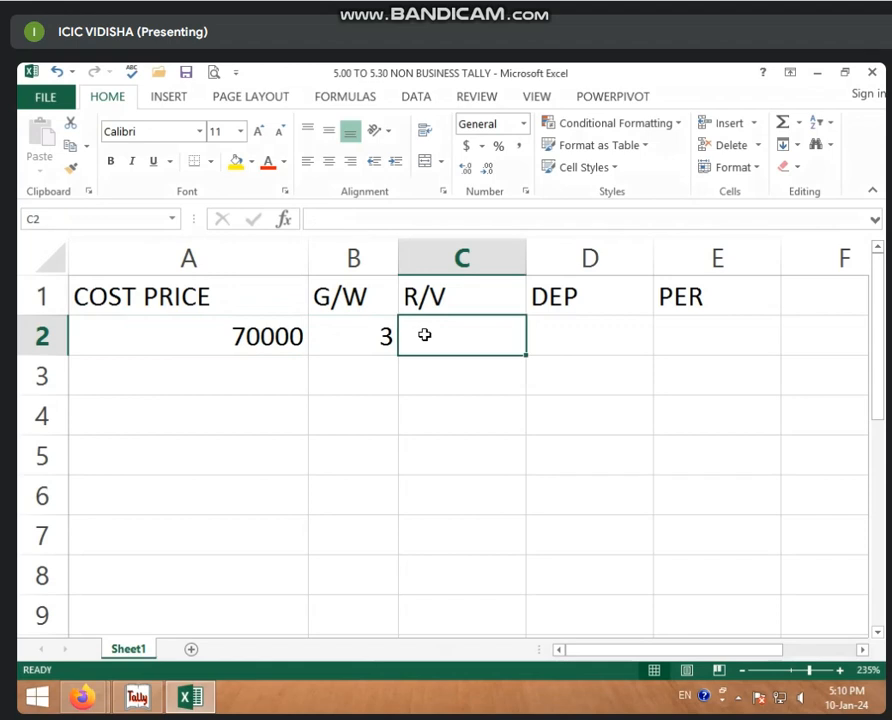
type("50000")
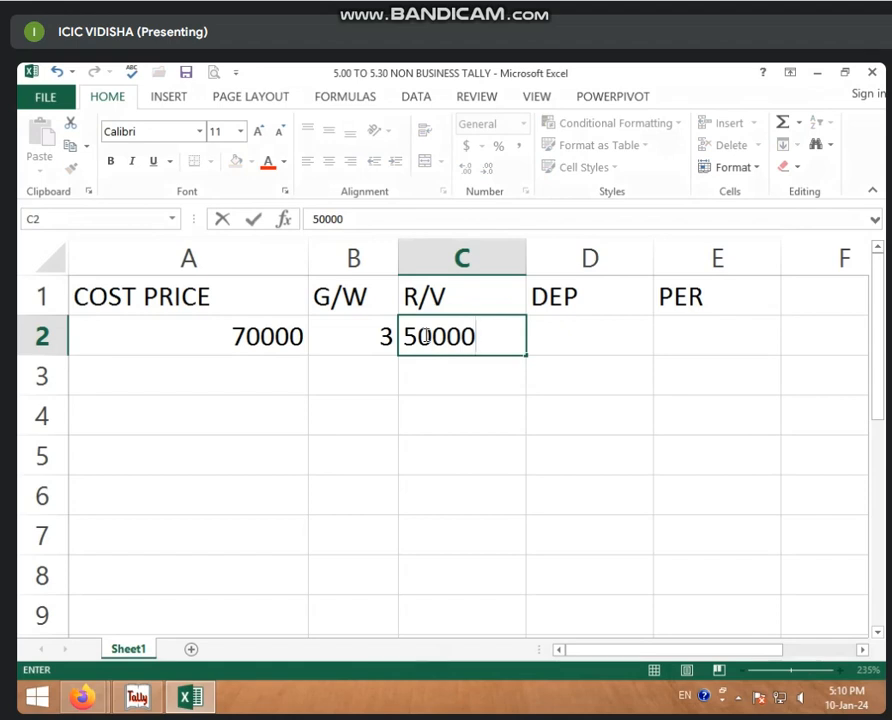
key("Tab")
Step: Set the R/V in C2 to 40000
left_click(424, 335)
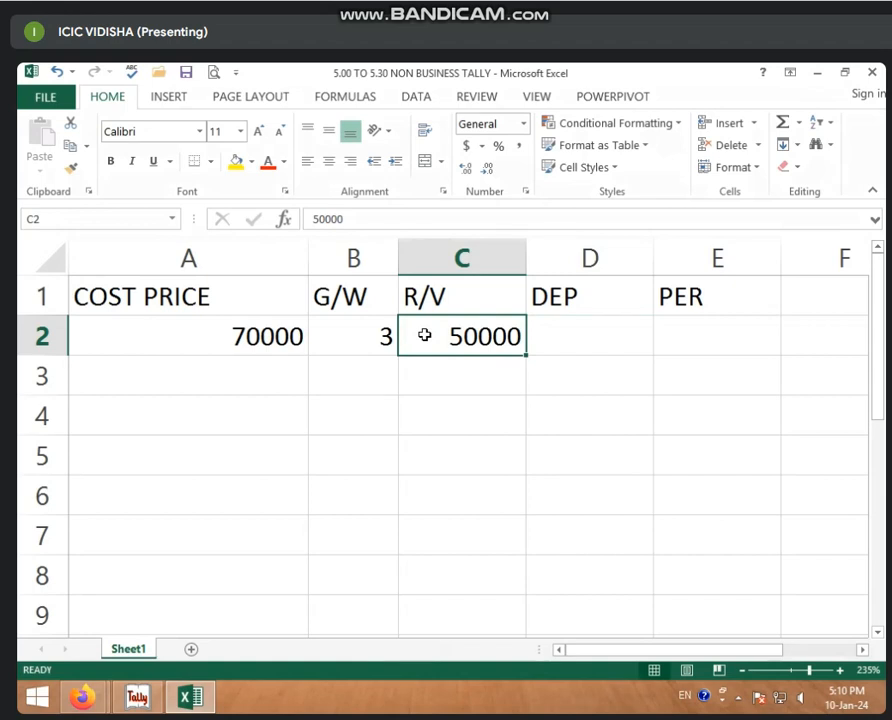
type("40000")
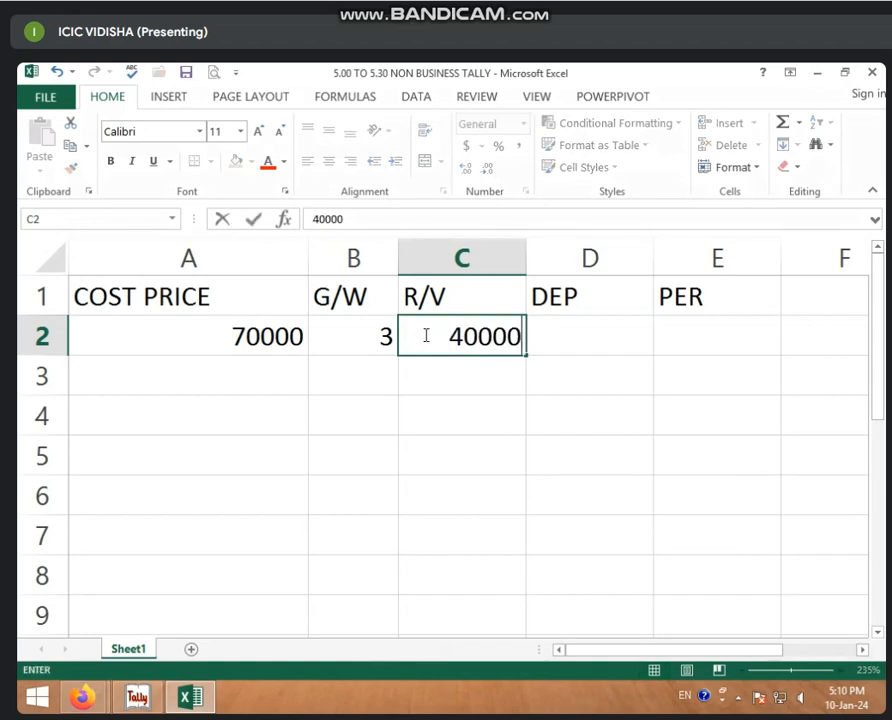
key("Tab")
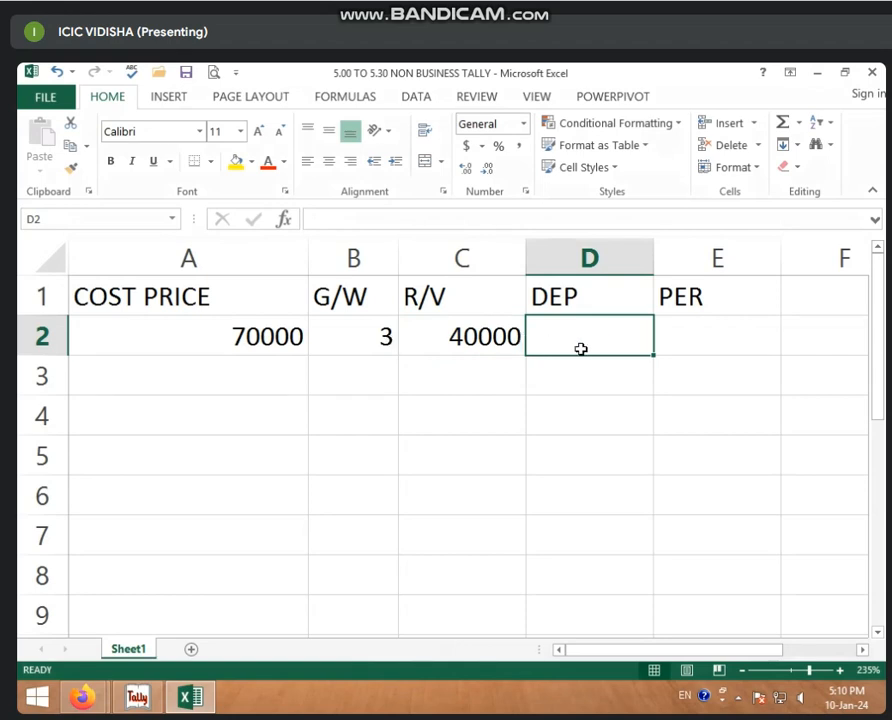
Step: Calculate DEP in D2 as cost price minus R/V with the formula =A2-C2
left_click(260, 352)
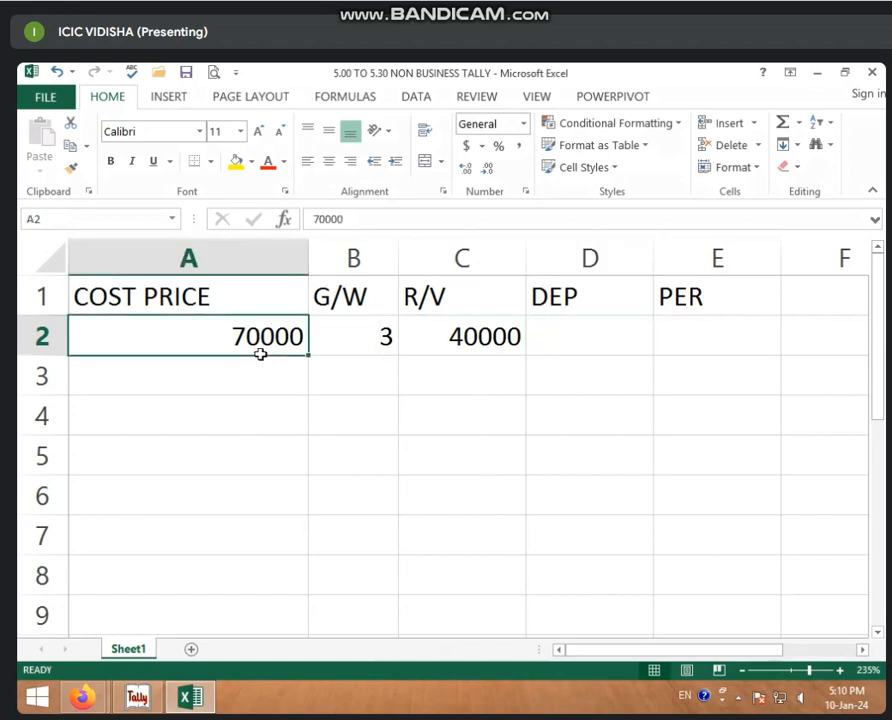
left_click(441, 328)
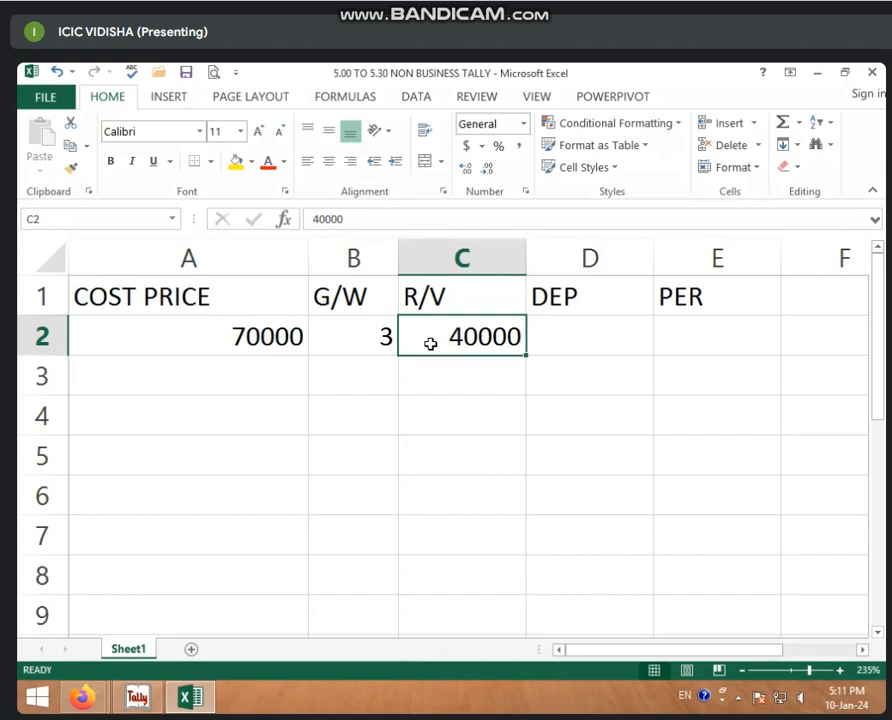
left_click(545, 328)
type("=")
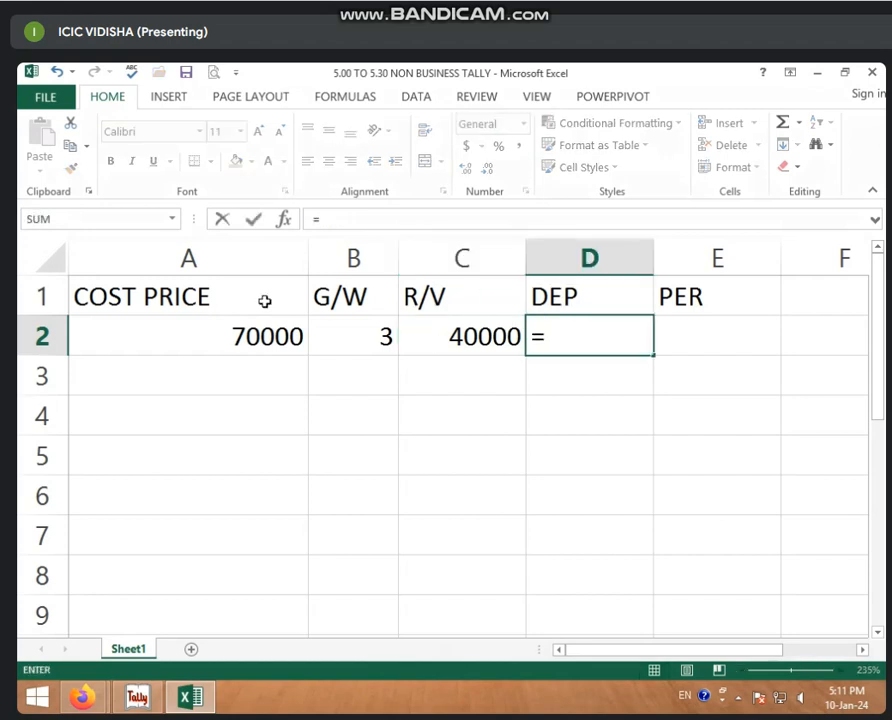
left_click(245, 336)
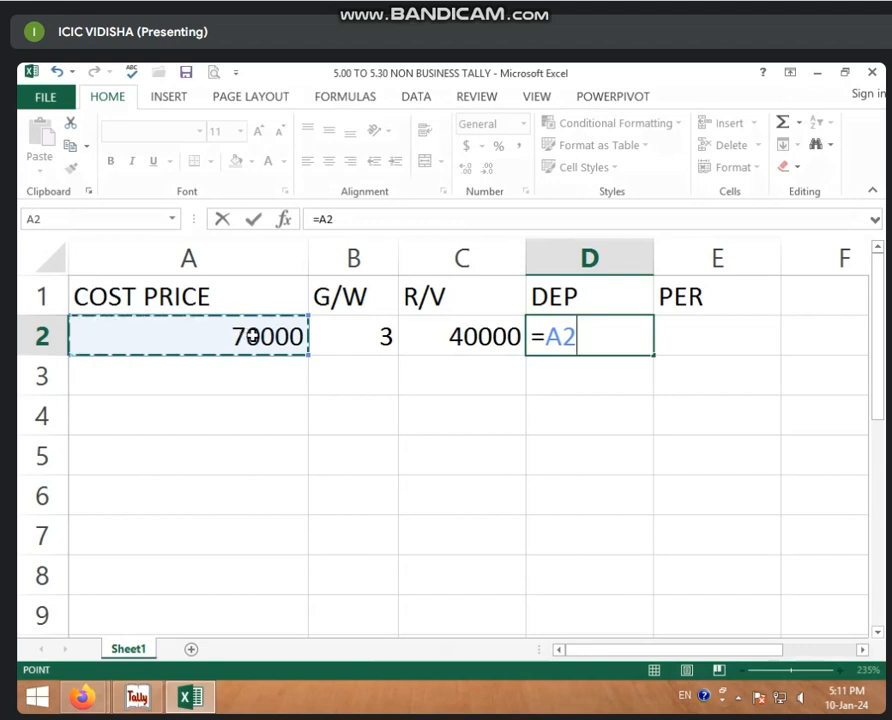
type("-")
left_click(434, 335)
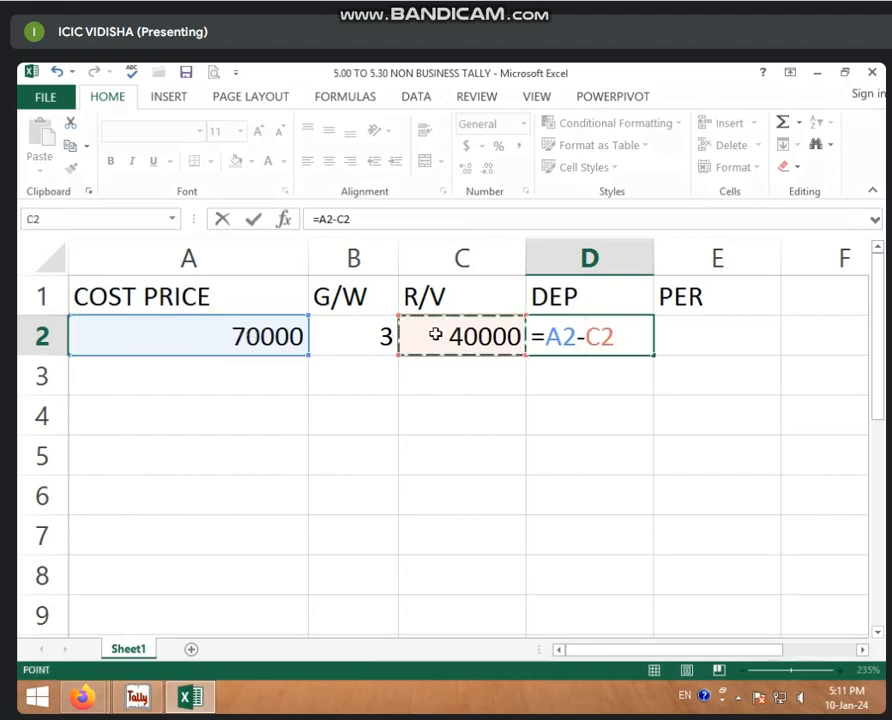
key("Return")
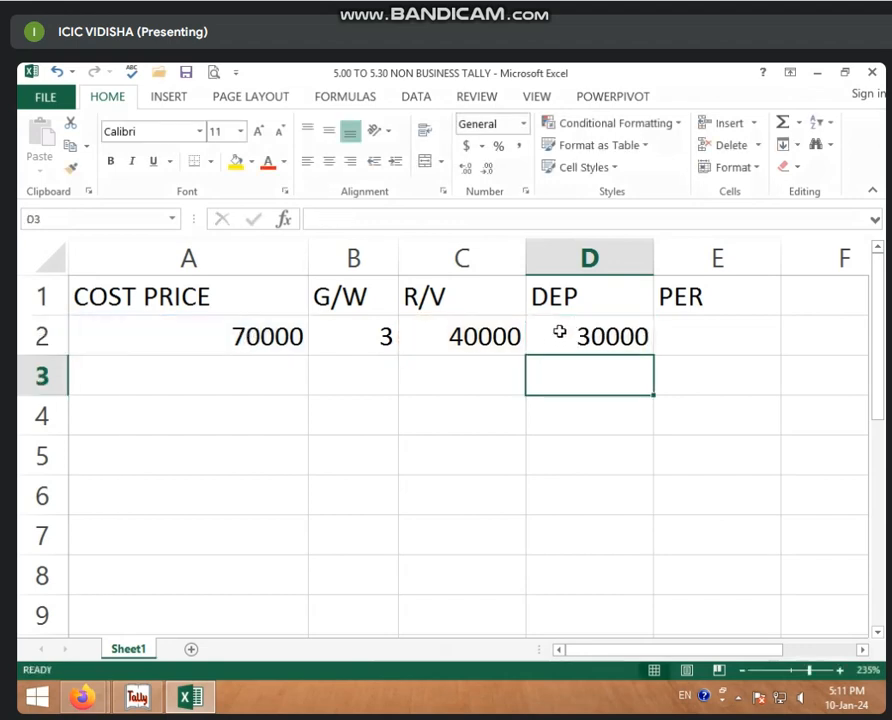
Step: Enter the label PER YEAR DEP in A3
left_click(556, 338)
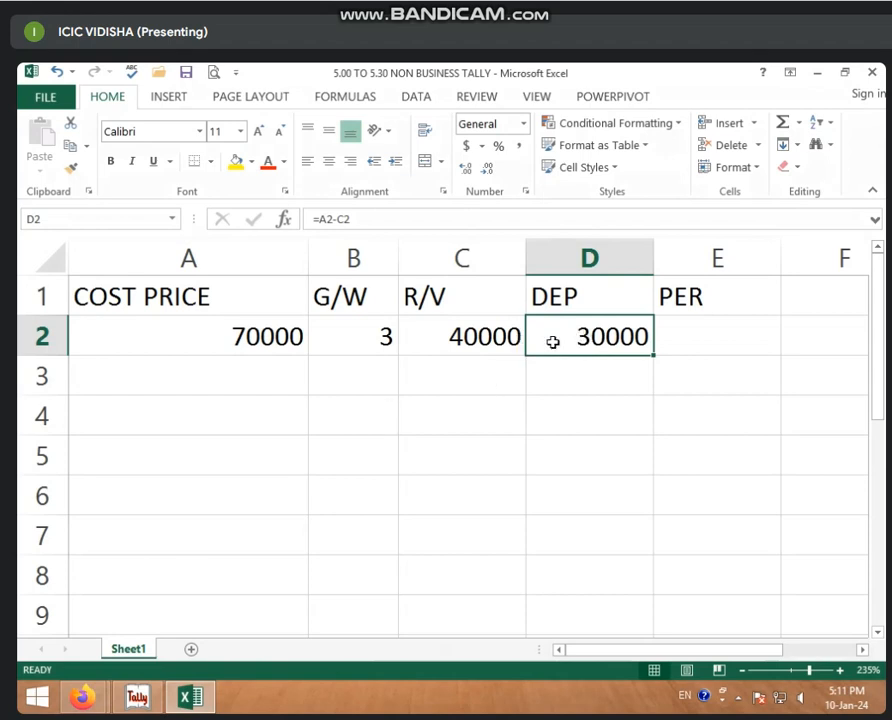
left_click(280, 389)
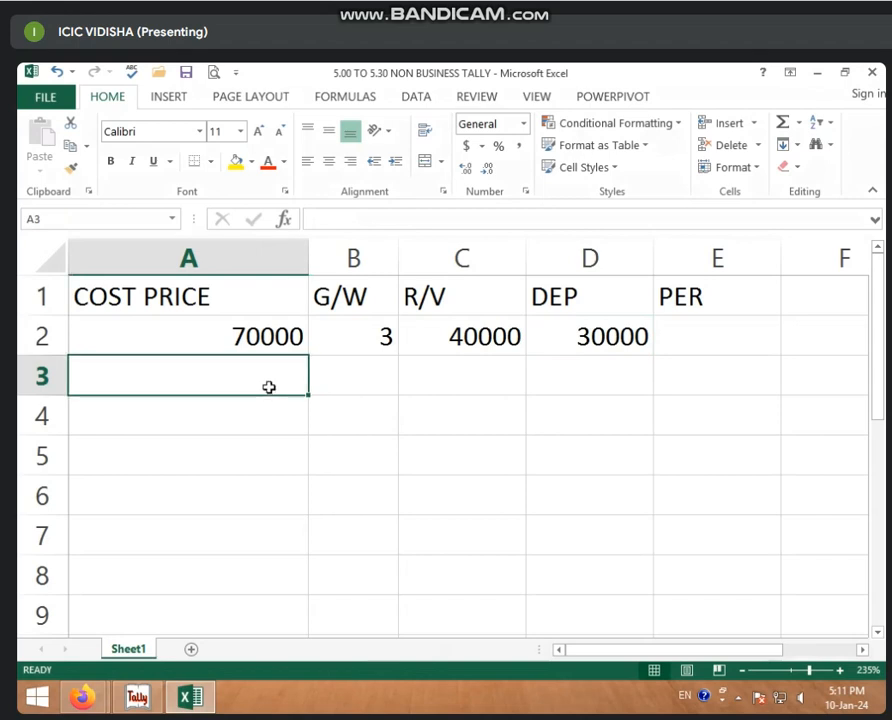
type("P")
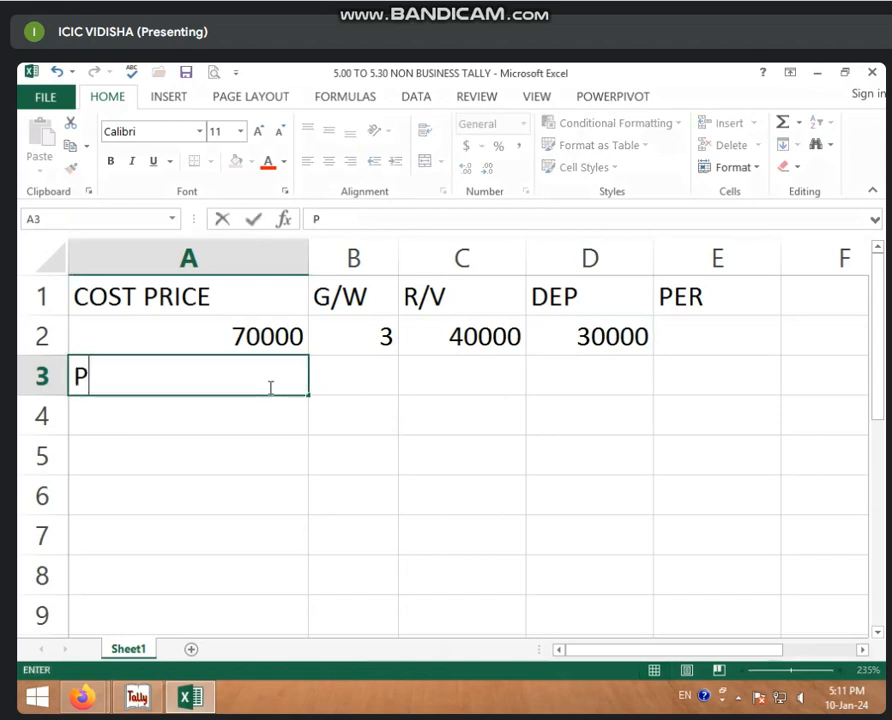
type("ER YER")
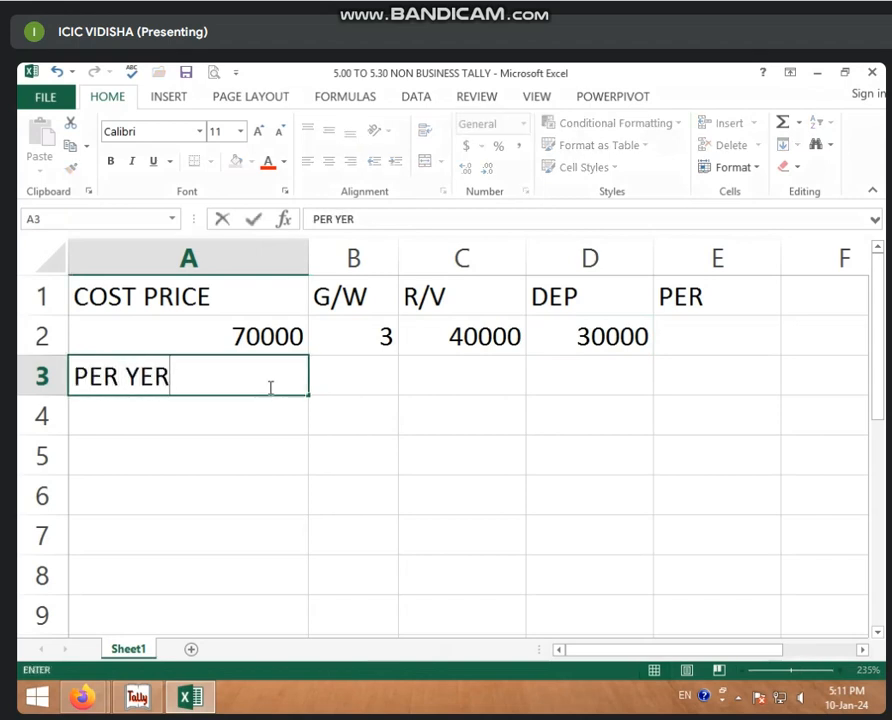
key("BackSpace")
type("AR")
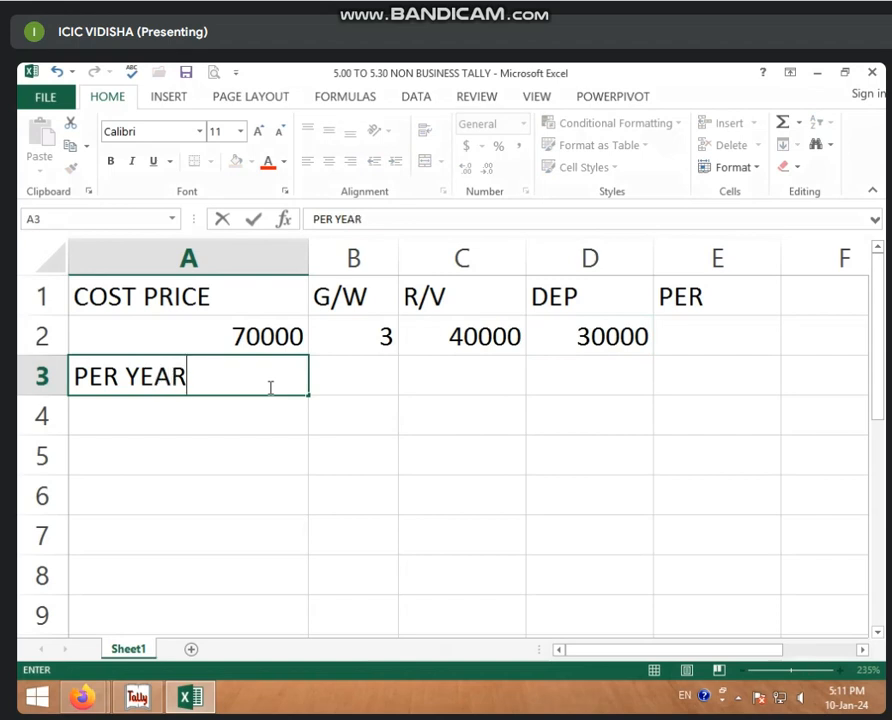
type(" DEP")
key("Tab")
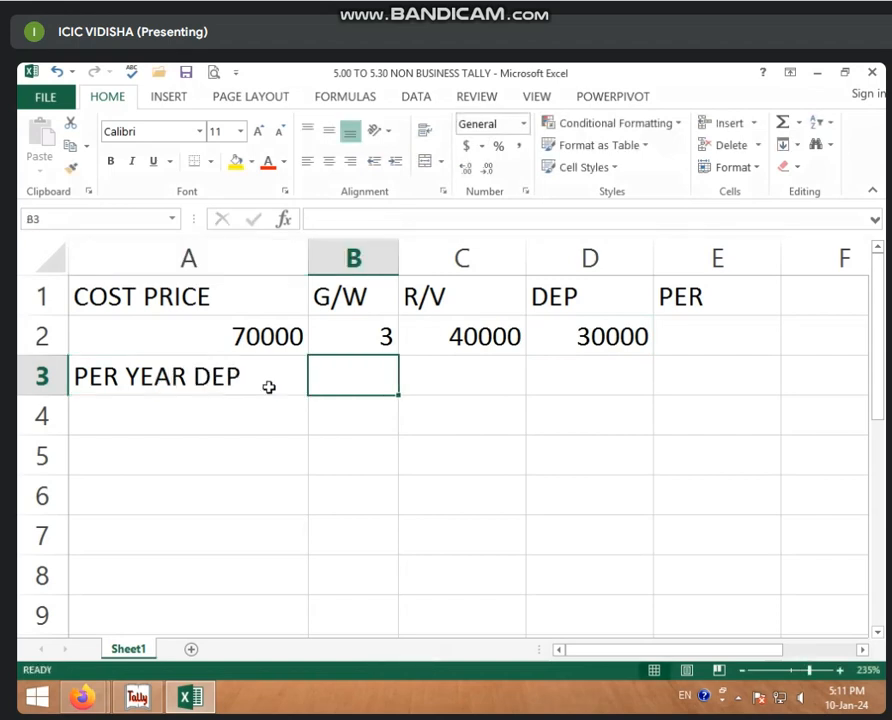
Step: Calculate the yearly depreciation in B3 by dividing DEP by G/W with the formula =D2/B2
type("=")
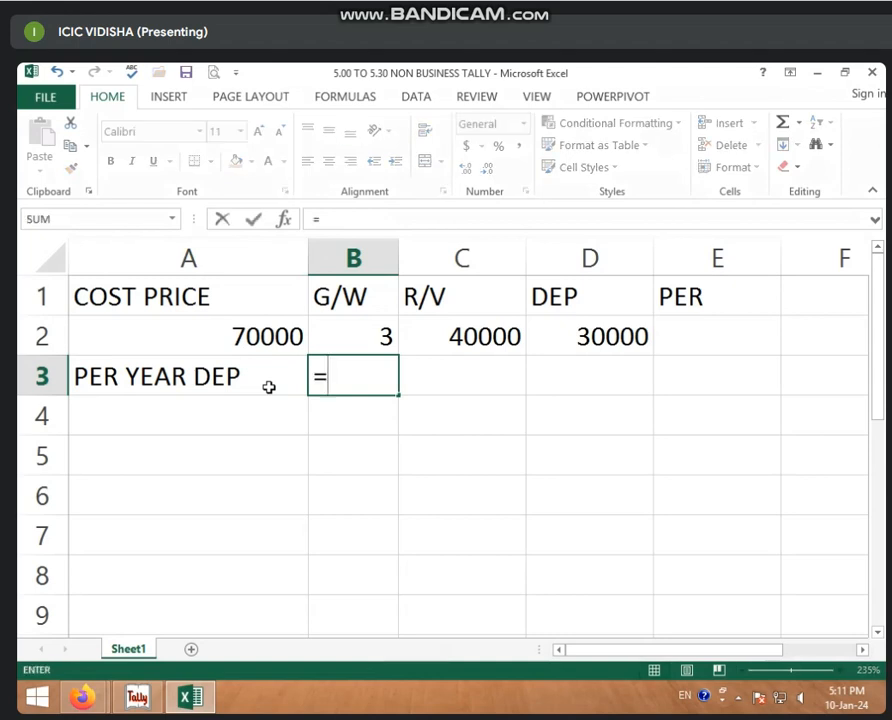
left_click(572, 343)
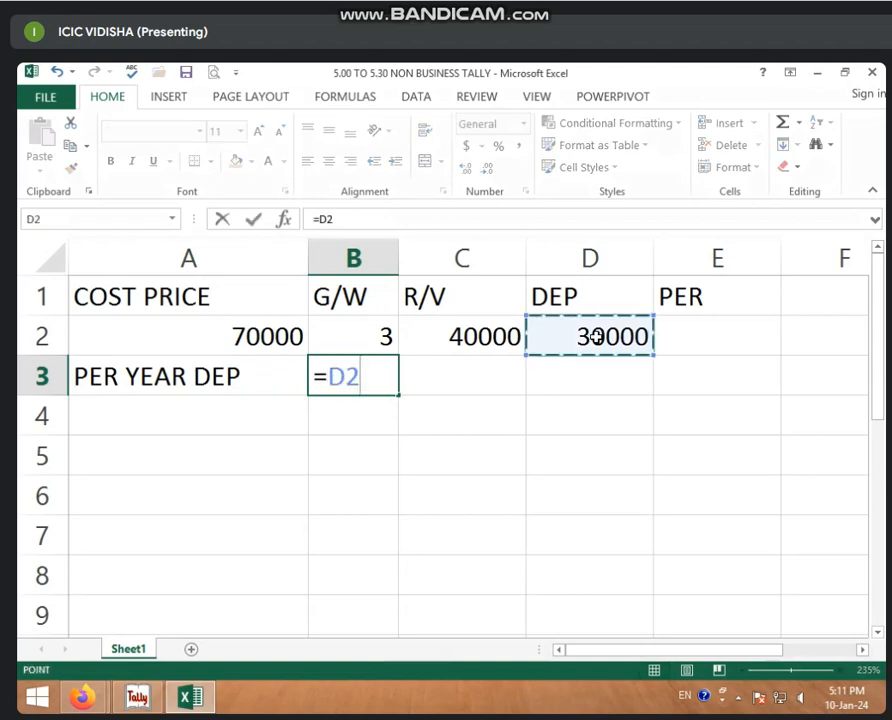
type("/")
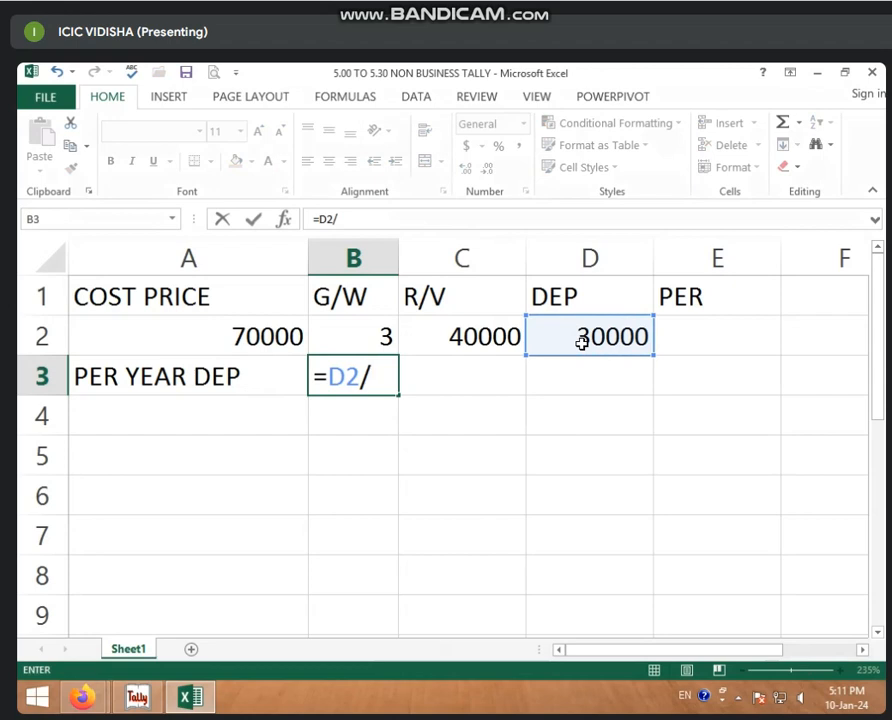
left_click(393, 340)
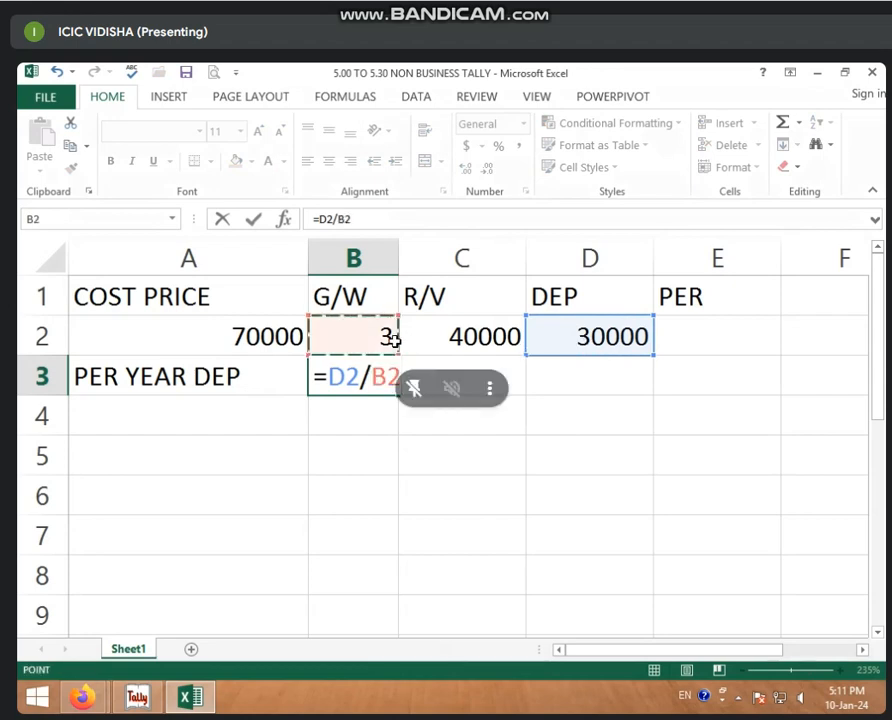
key("Return")
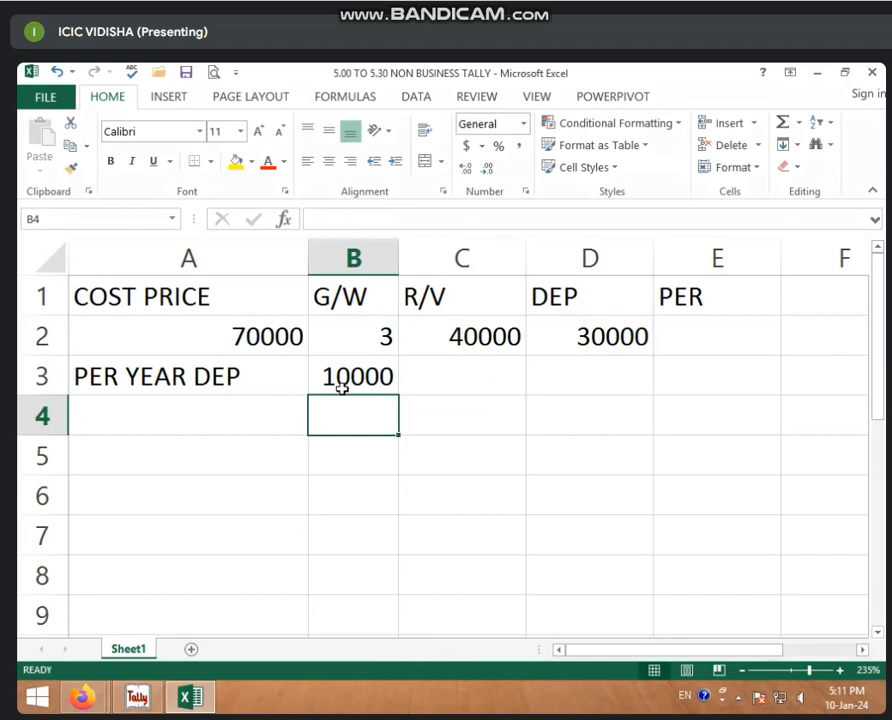
Step: Label A4 as PER MONTH DEP and calculate the monthly depreciation in B4 with the formula =B3/12
left_click(250, 425)
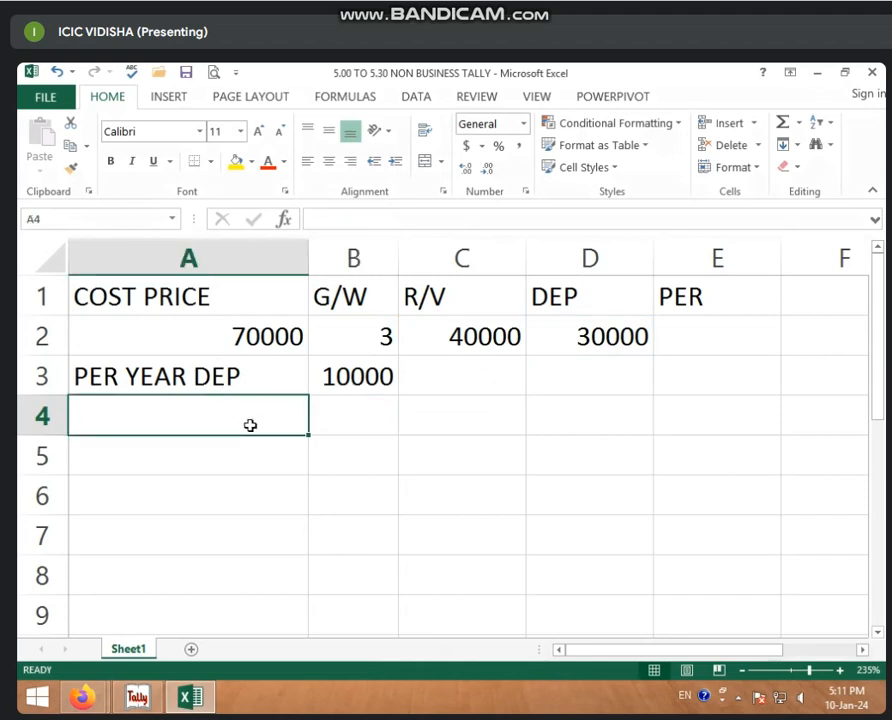
type("PER ")
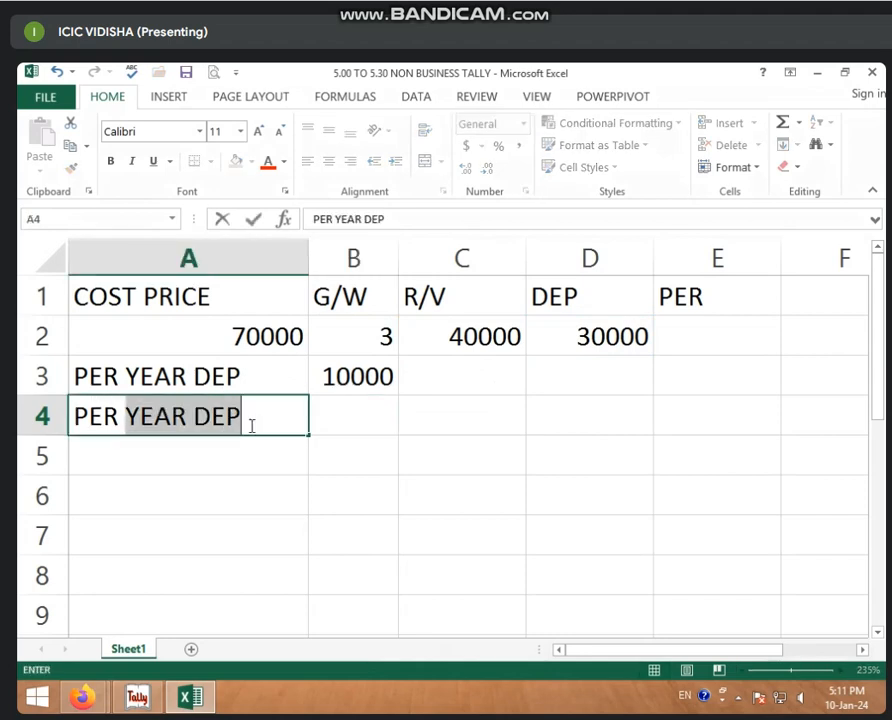
type("MONTH DEP")
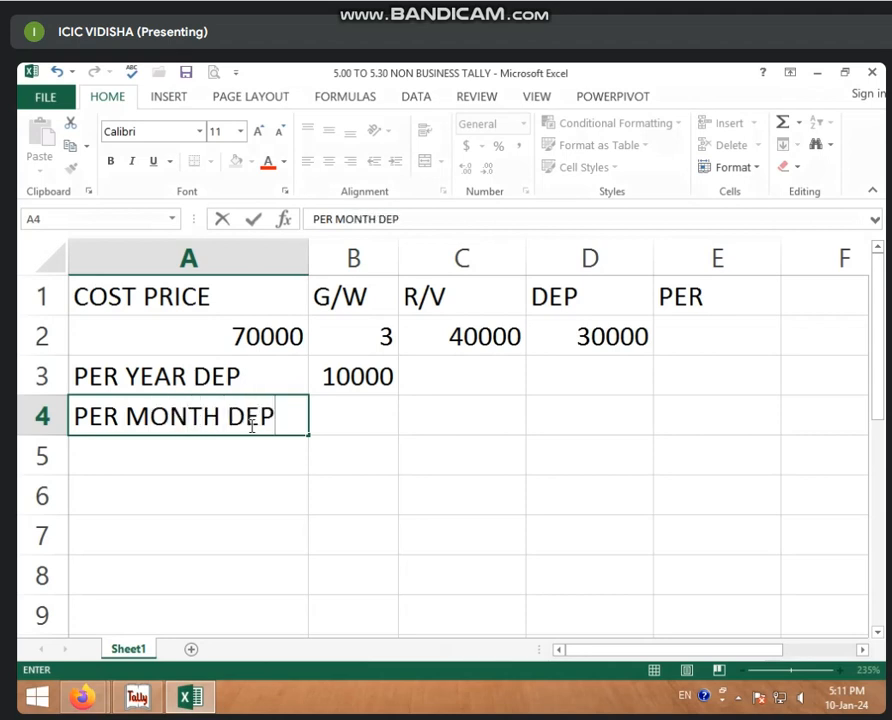
left_click(332, 432)
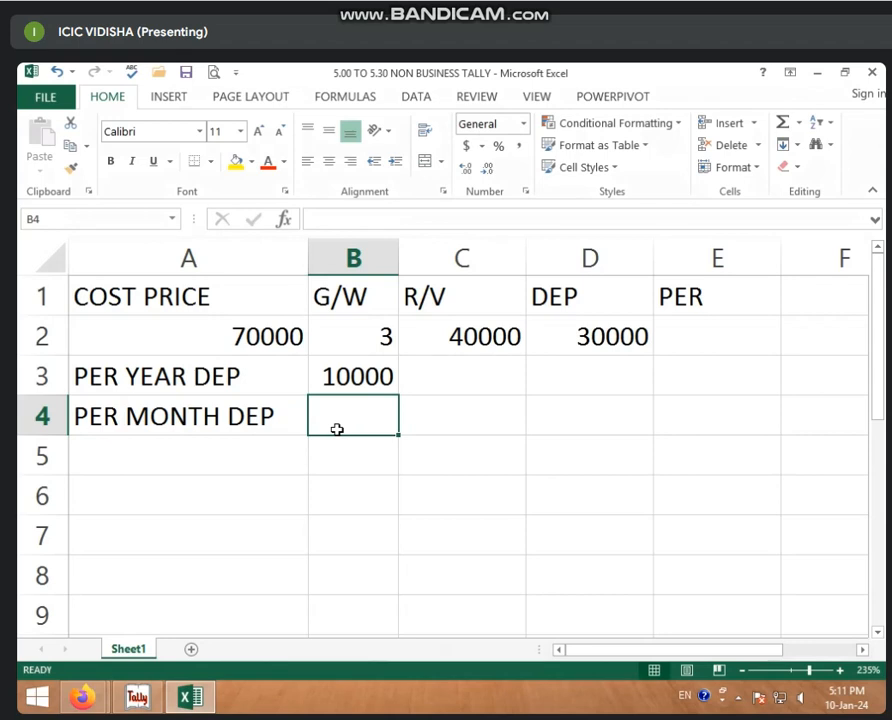
type("=")
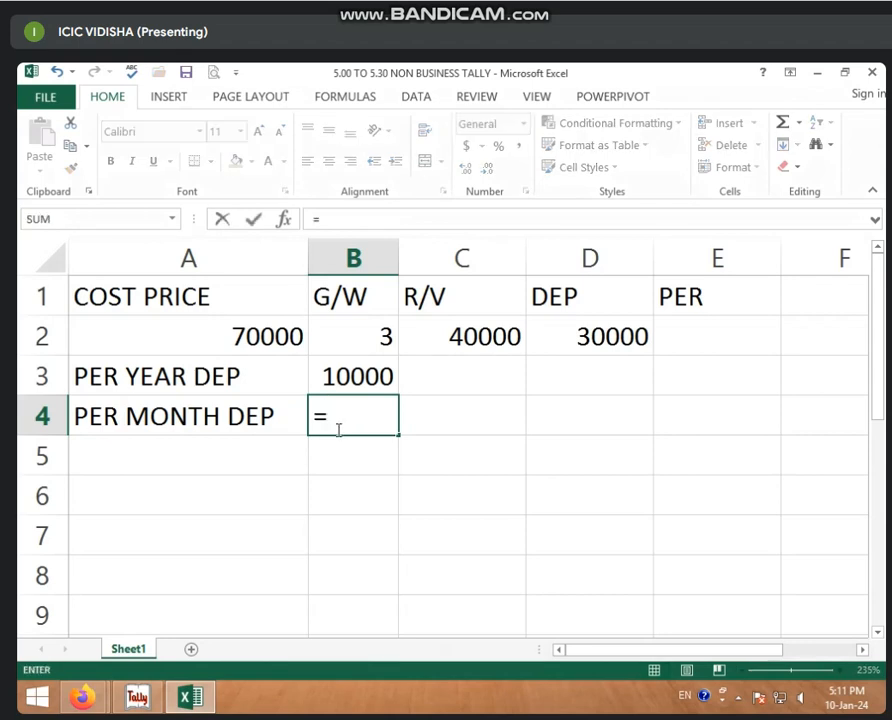
left_click(364, 367)
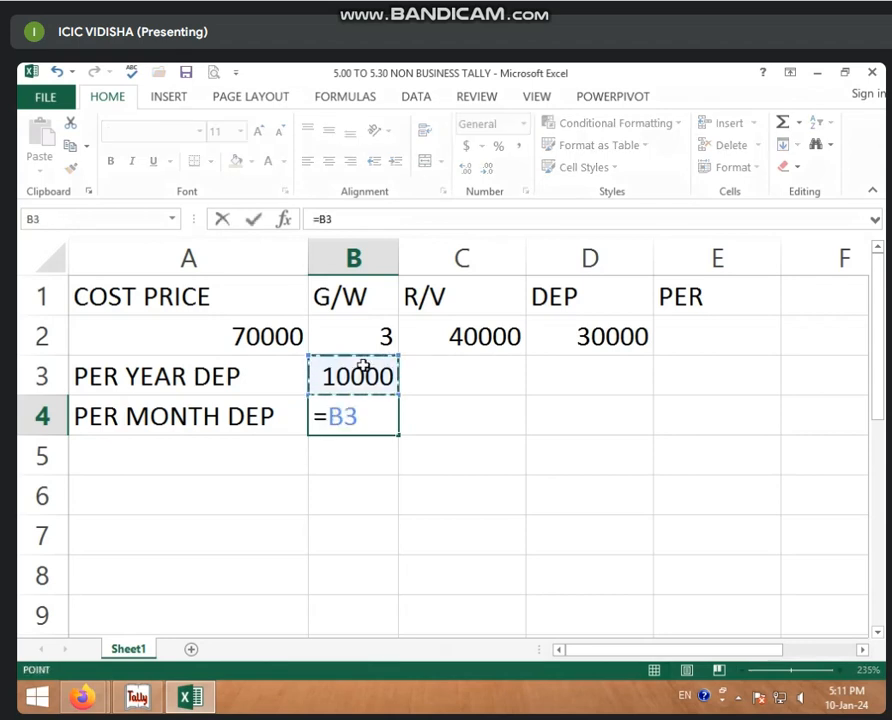
type("/12")
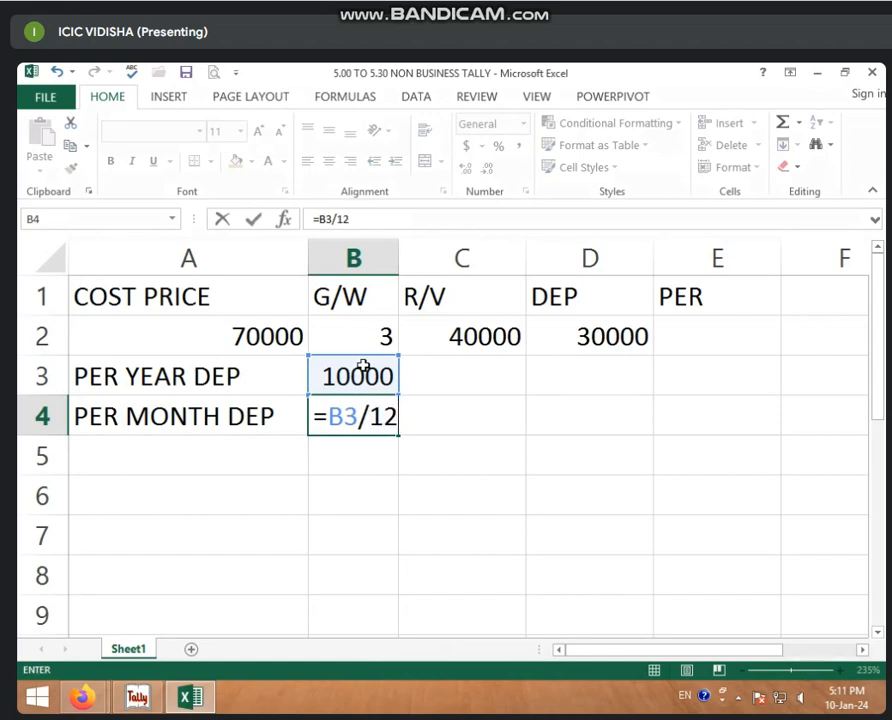
key("Return")
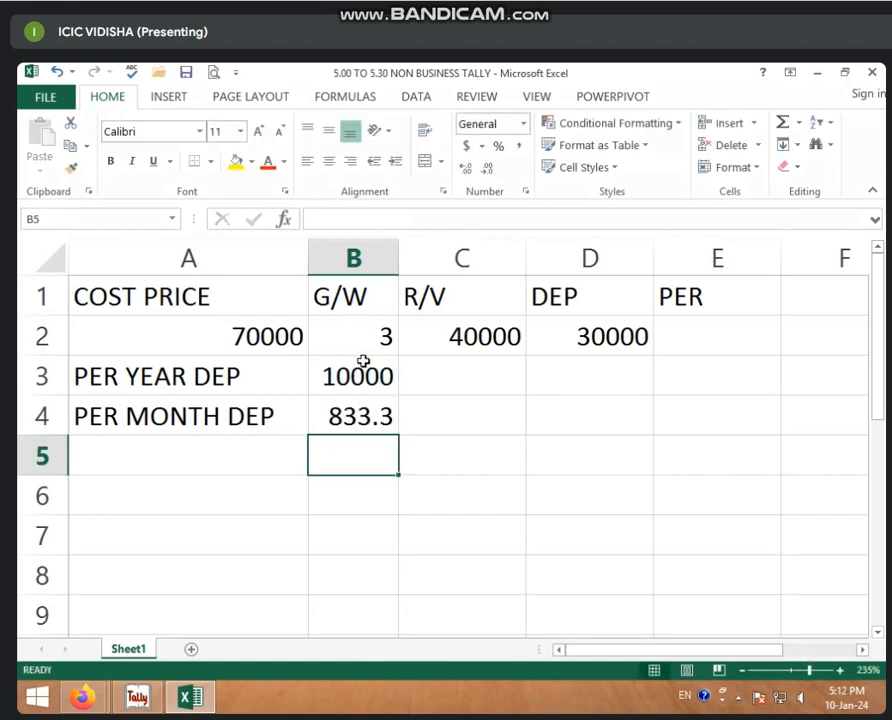
left_click(362, 410)
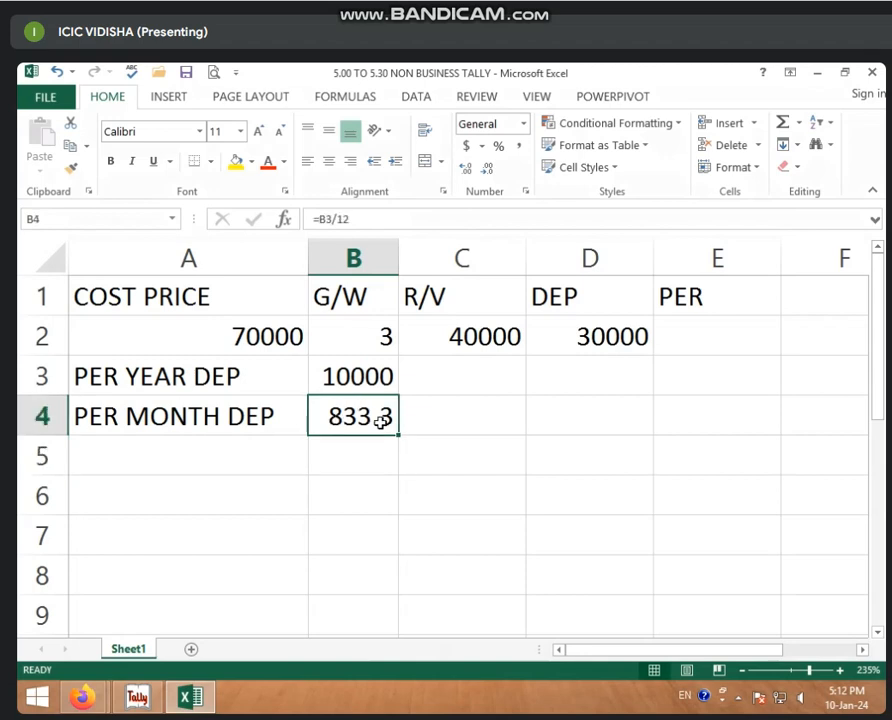
Step: Label A5 as PER DAY DEP and calculate the daily depreciation in B5 with the formula =B3/365
left_click(255, 460)
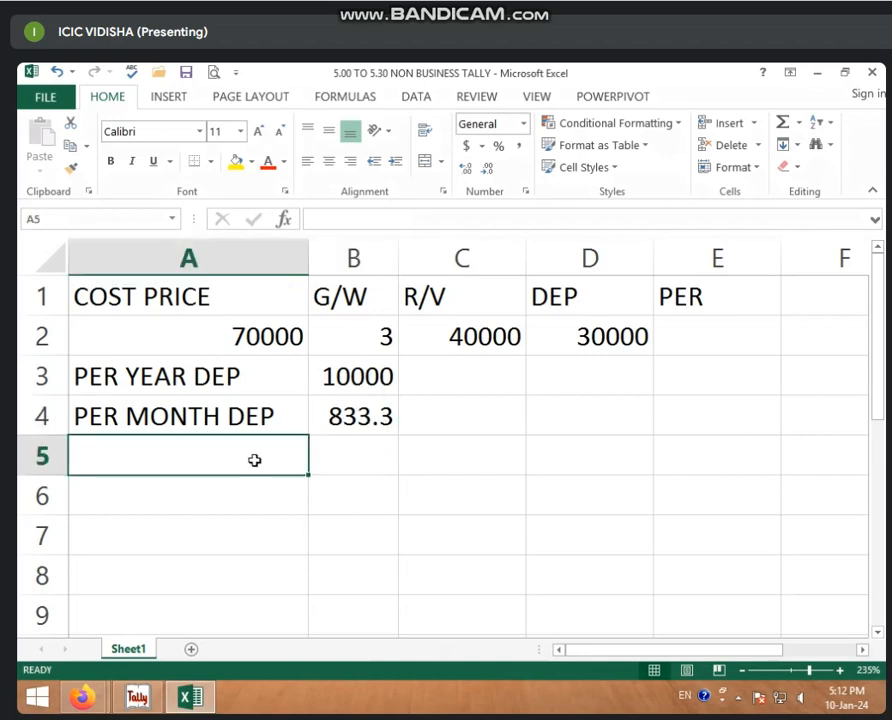
type("PER DA")
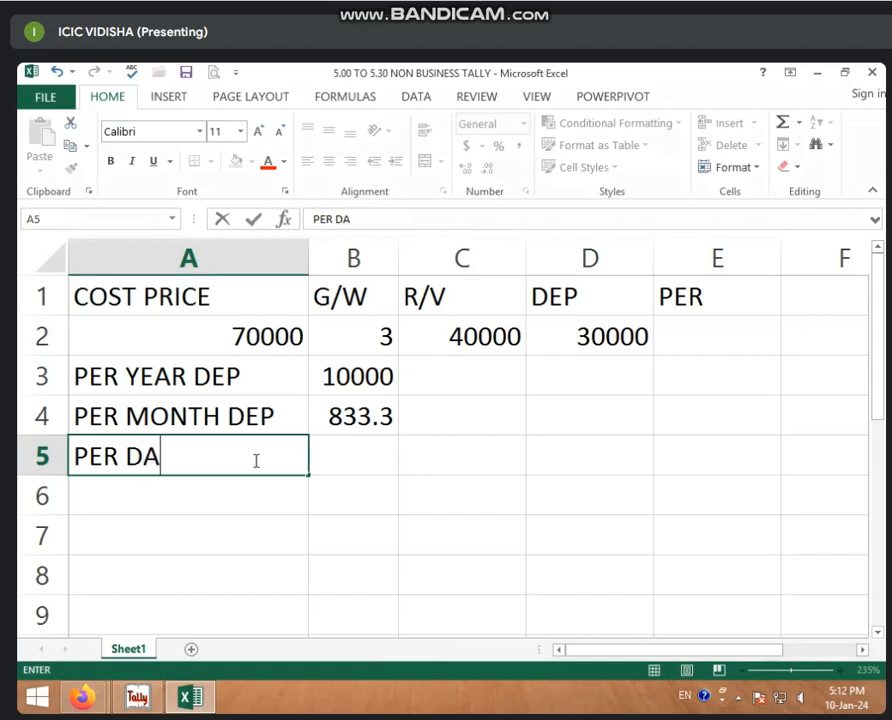
type("Y DEP")
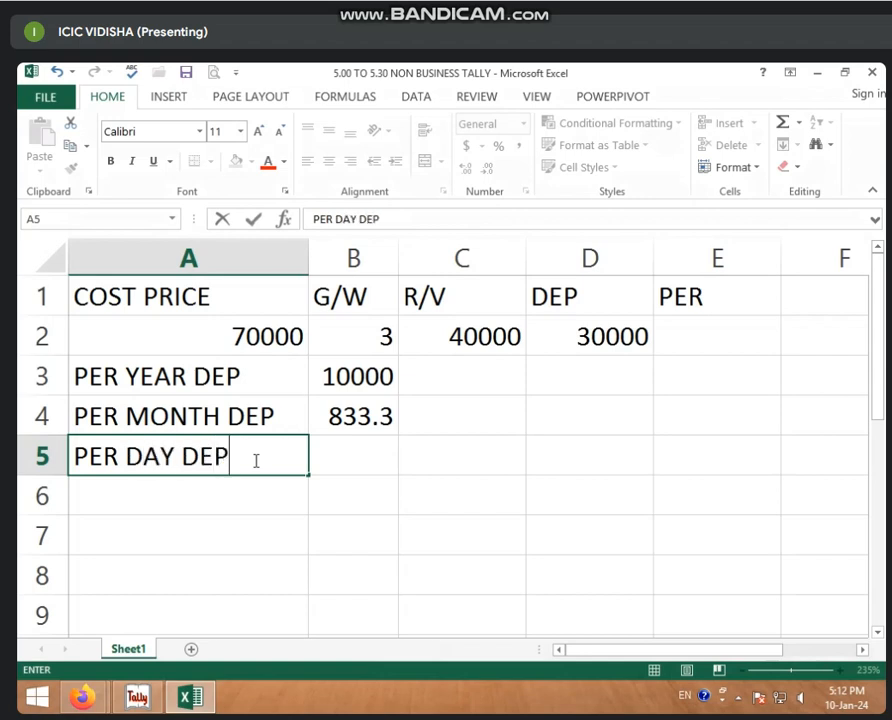
left_click(320, 466)
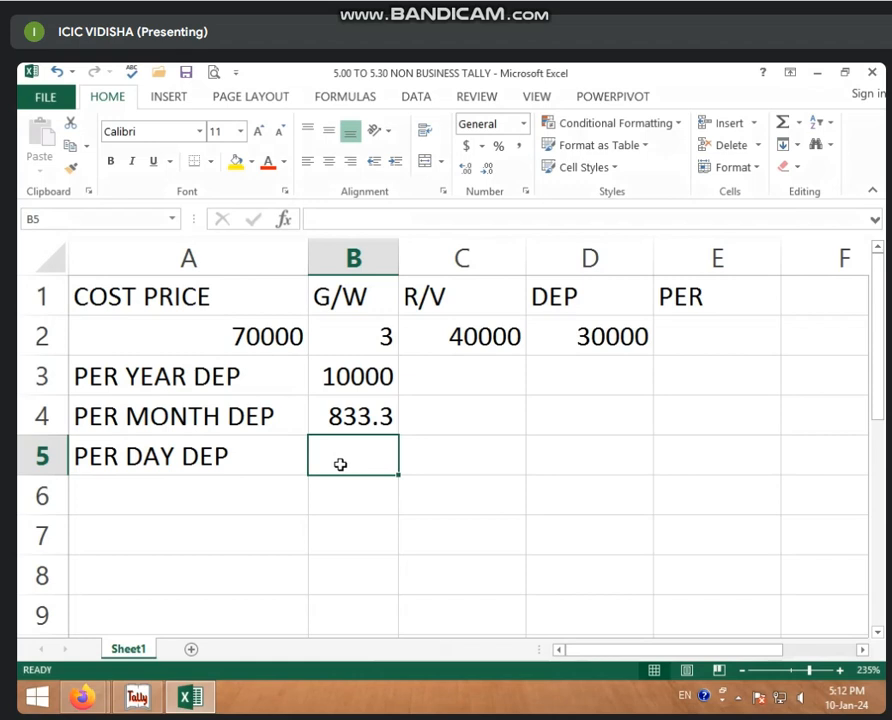
type("=")
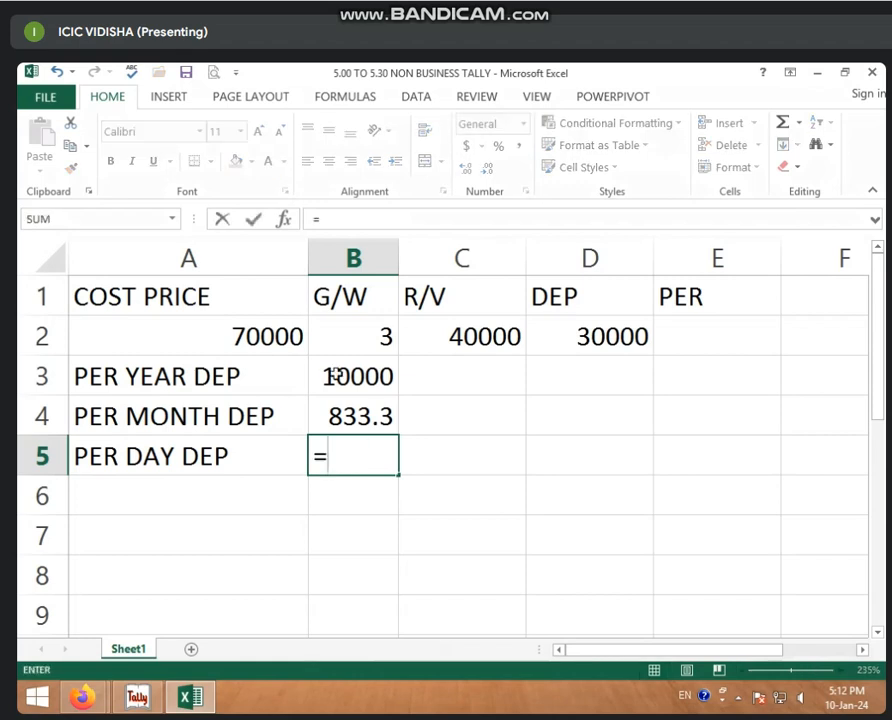
left_click(336, 375)
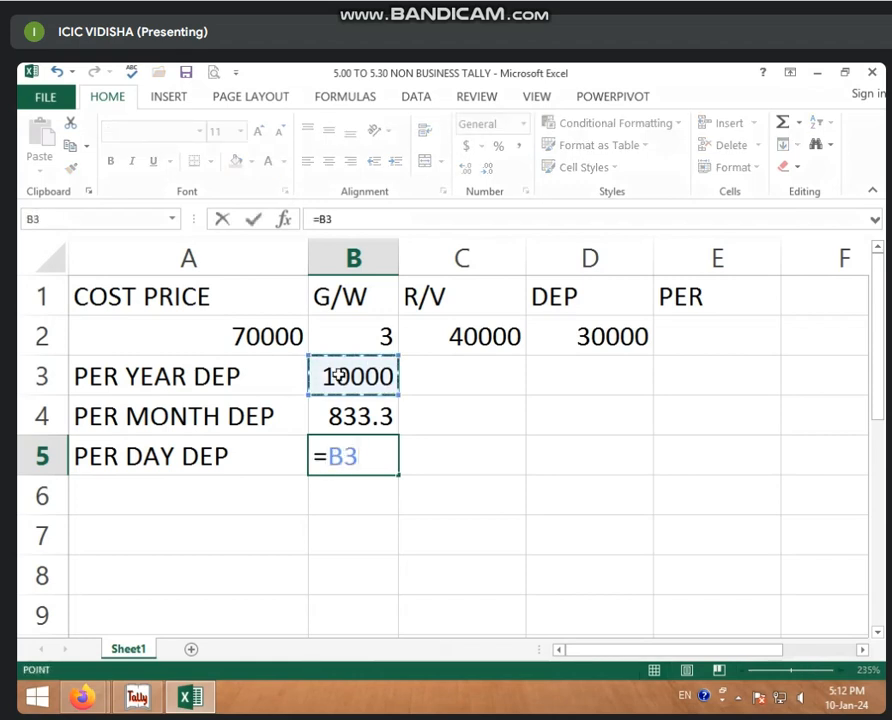
type("/365")
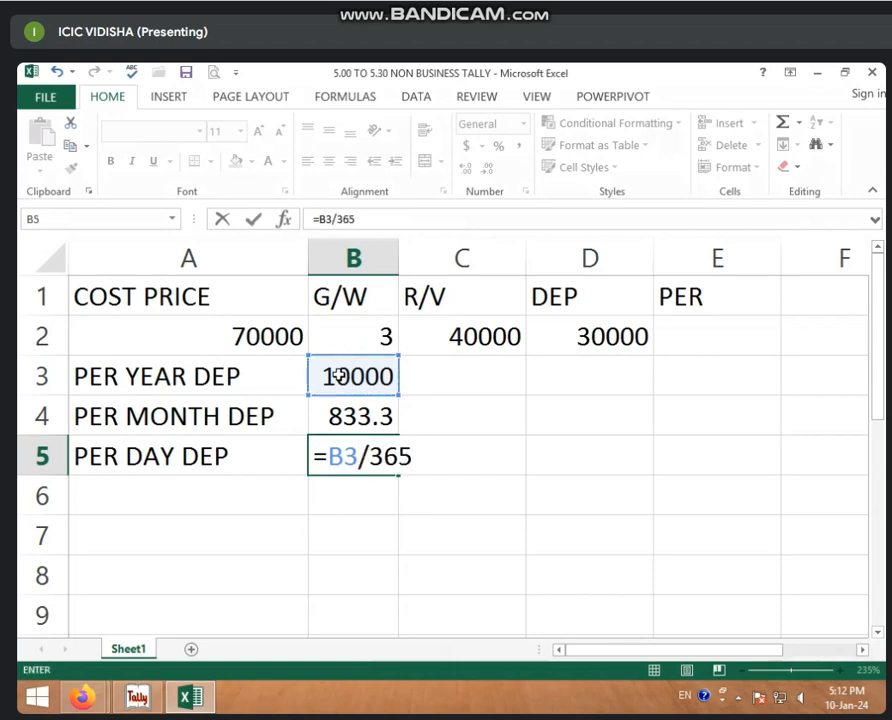
key("Return")
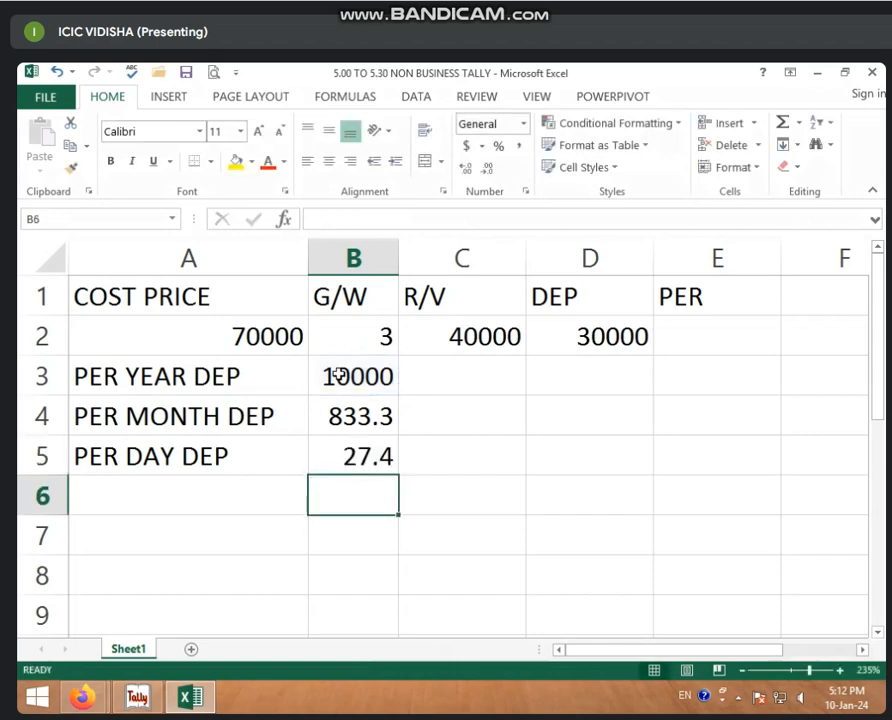
left_click(352, 458)
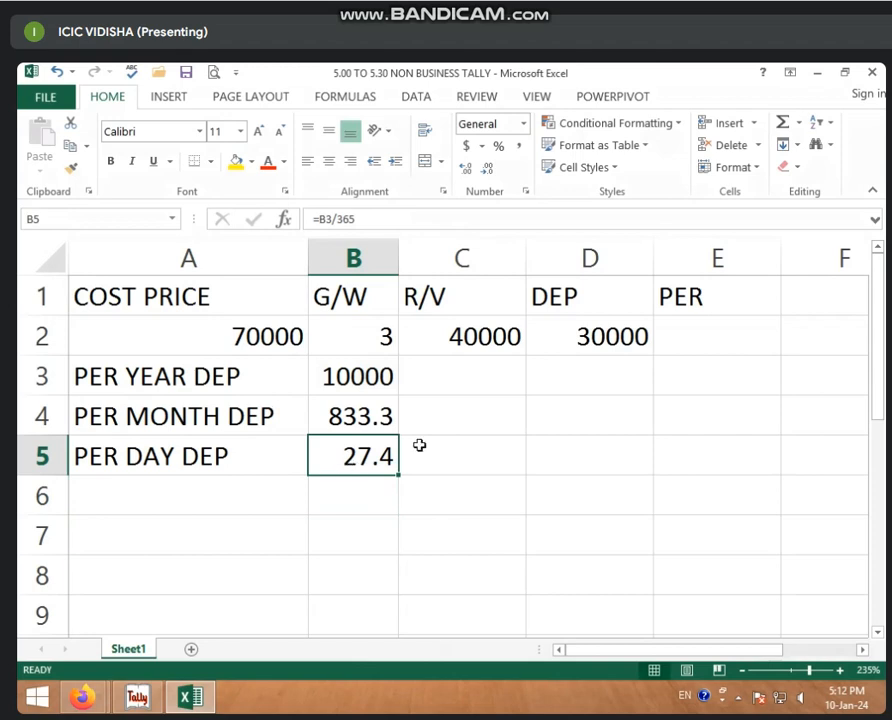
Step: Calculate the depreciation percentage under PER in E2 with the formula =1/B2
left_click(318, 381)
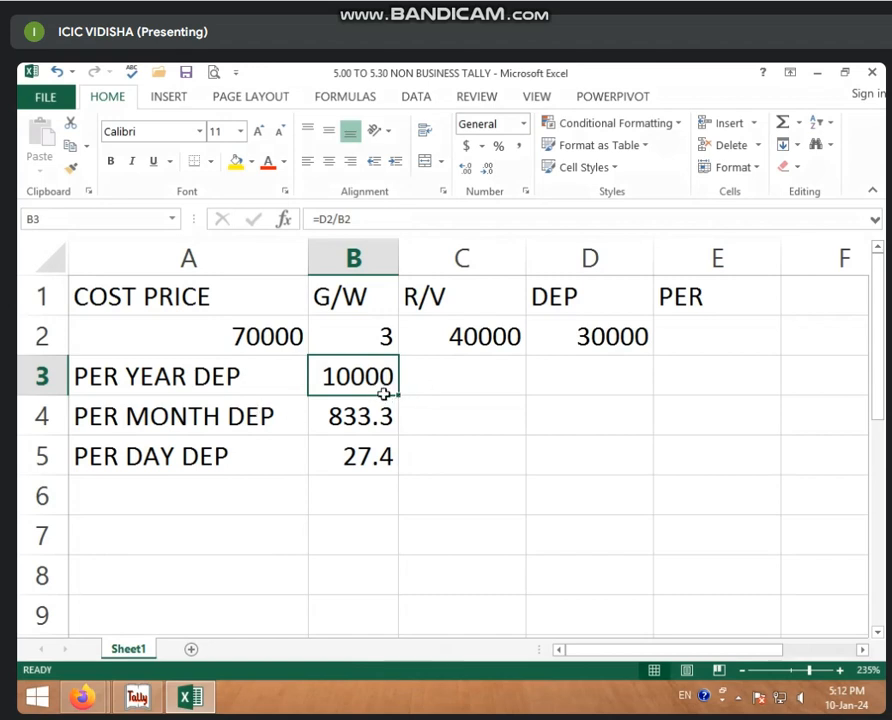
left_click(281, 390)
left_click(344, 380)
left_click(681, 332)
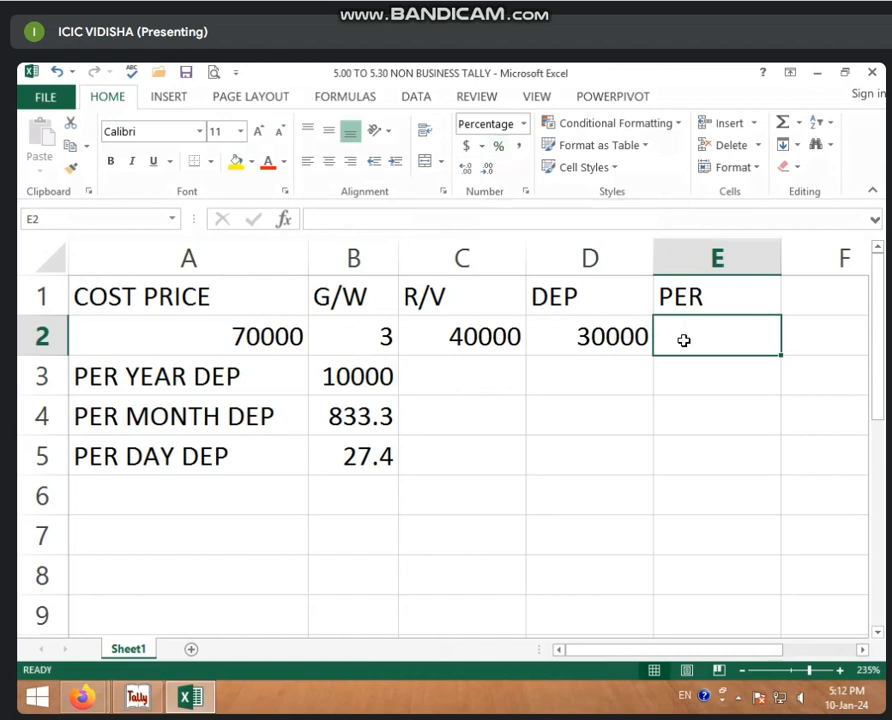
type("=")
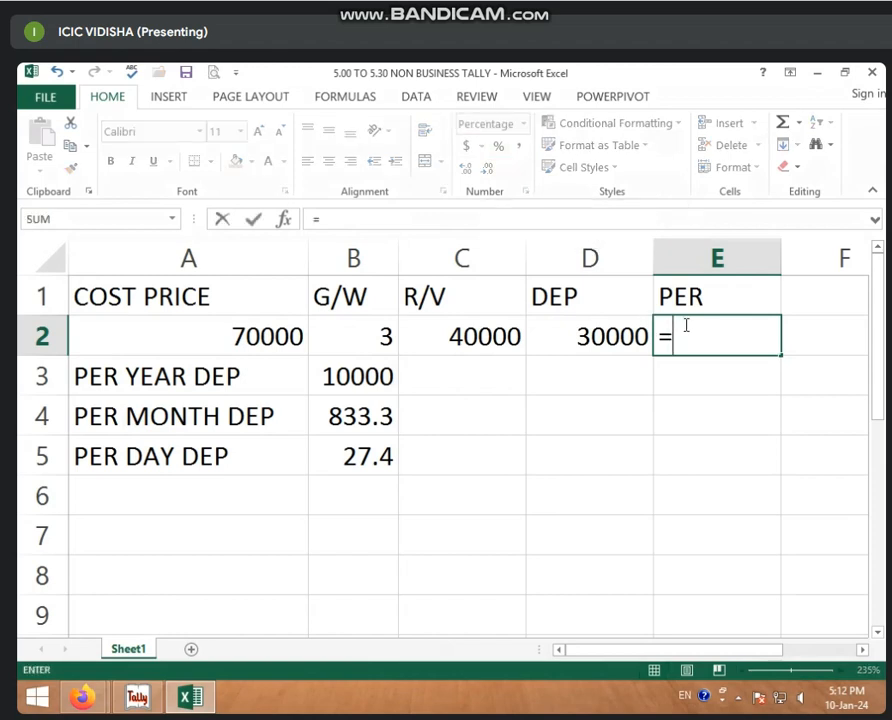
type("1/")
left_click(366, 340)
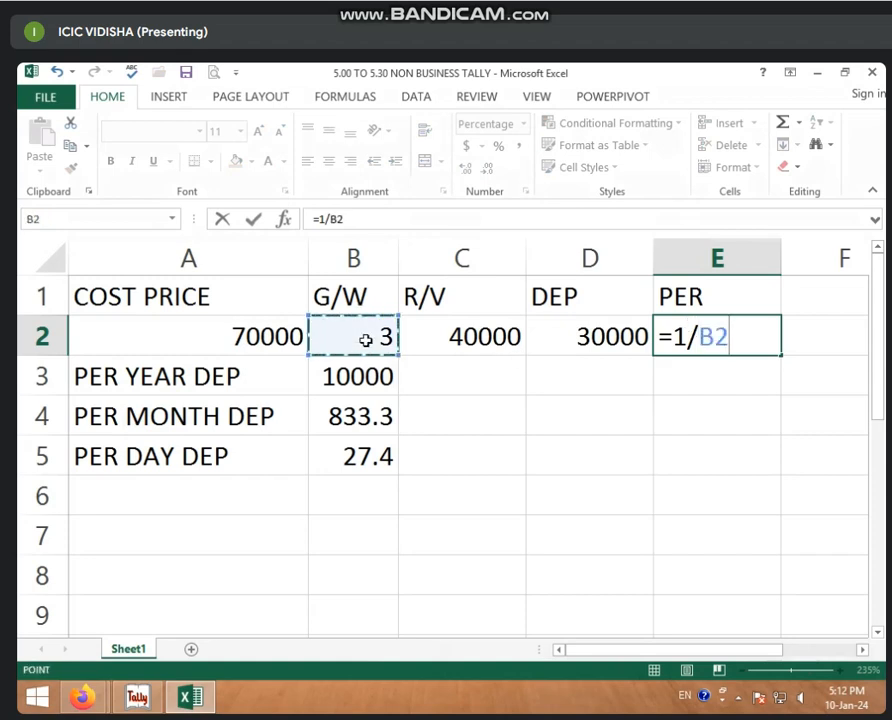
key("Return")
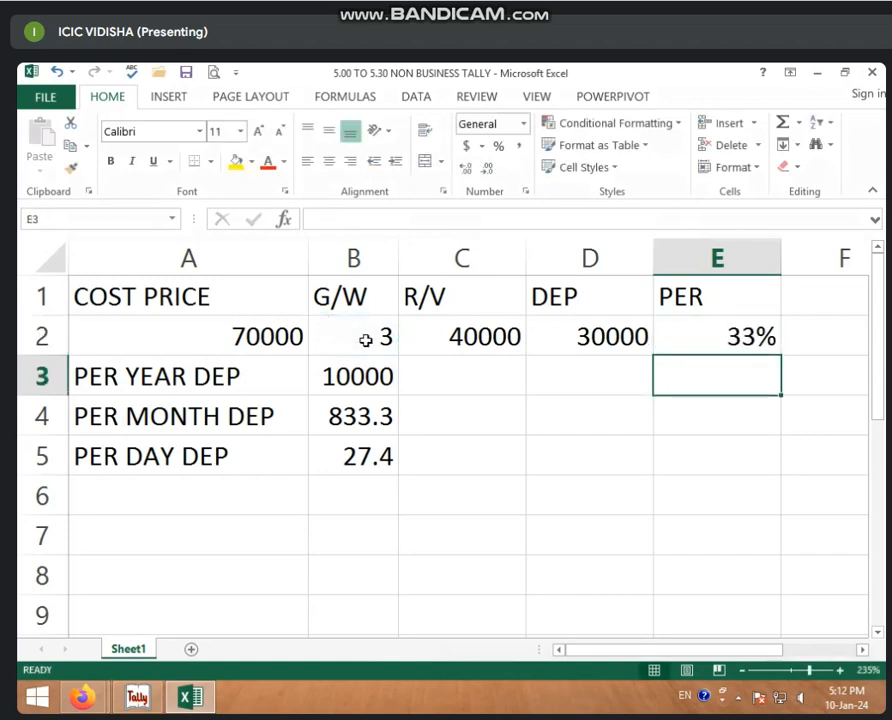
left_click(717, 321)
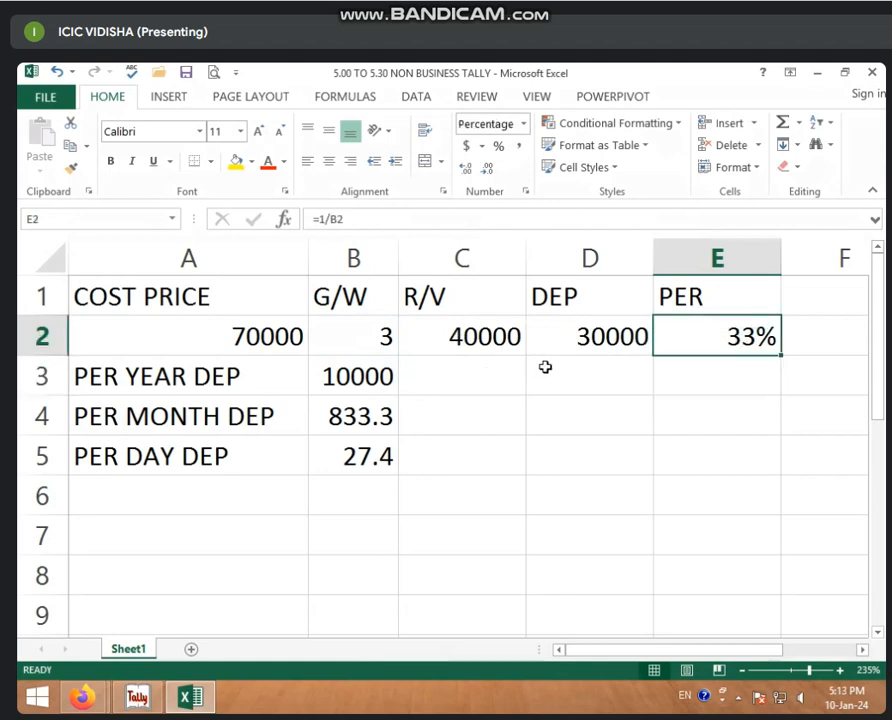
Step: Re-enter the depreciation percentage in E2 by dividing 1 by G/W with the formula =1/B2
key("BackSpace")
type("=")
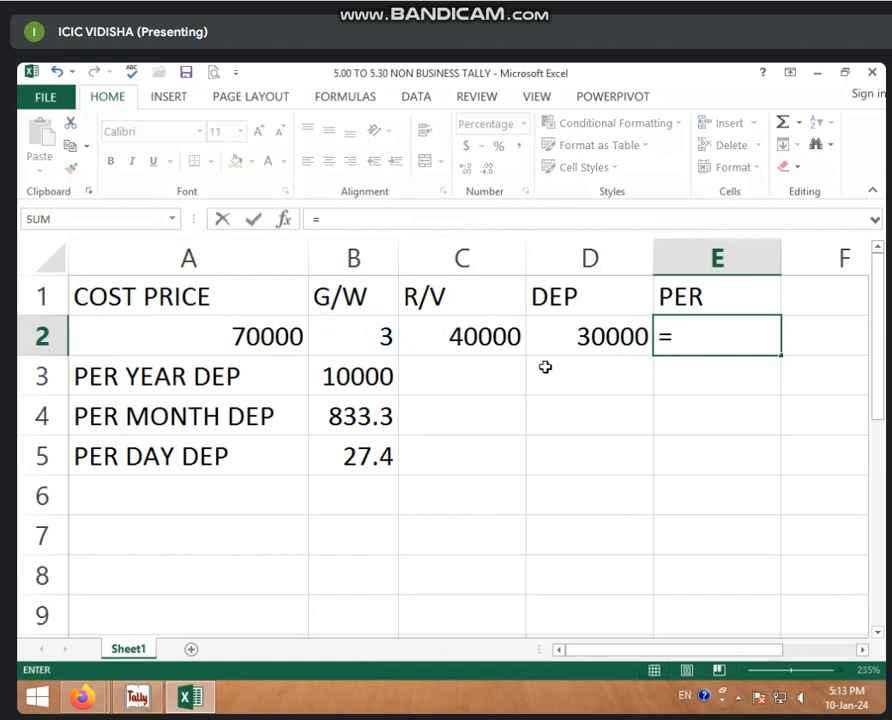
type("1/")
left_click(345, 337)
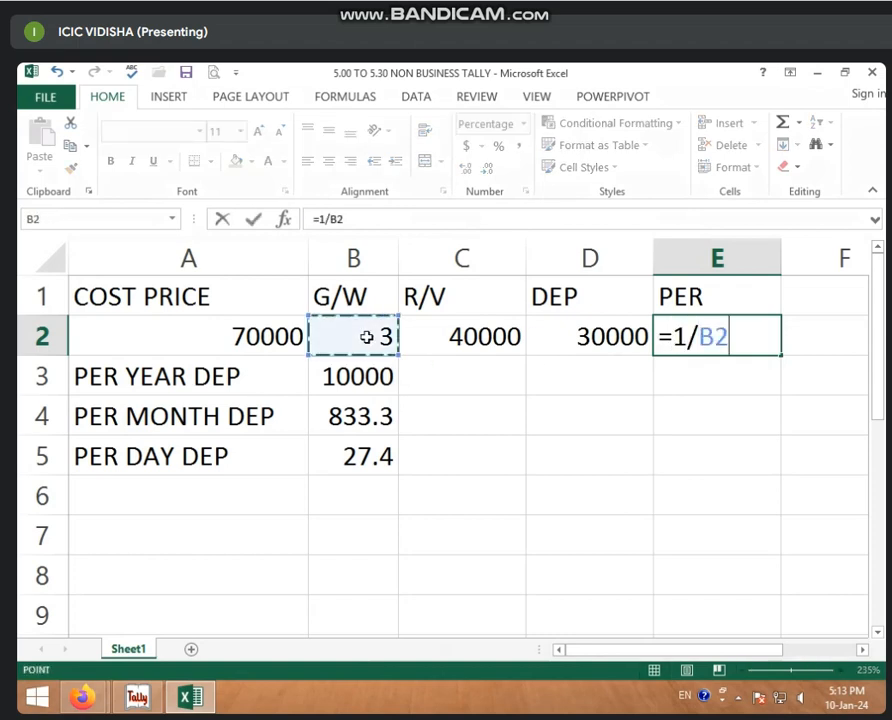
key("Return")
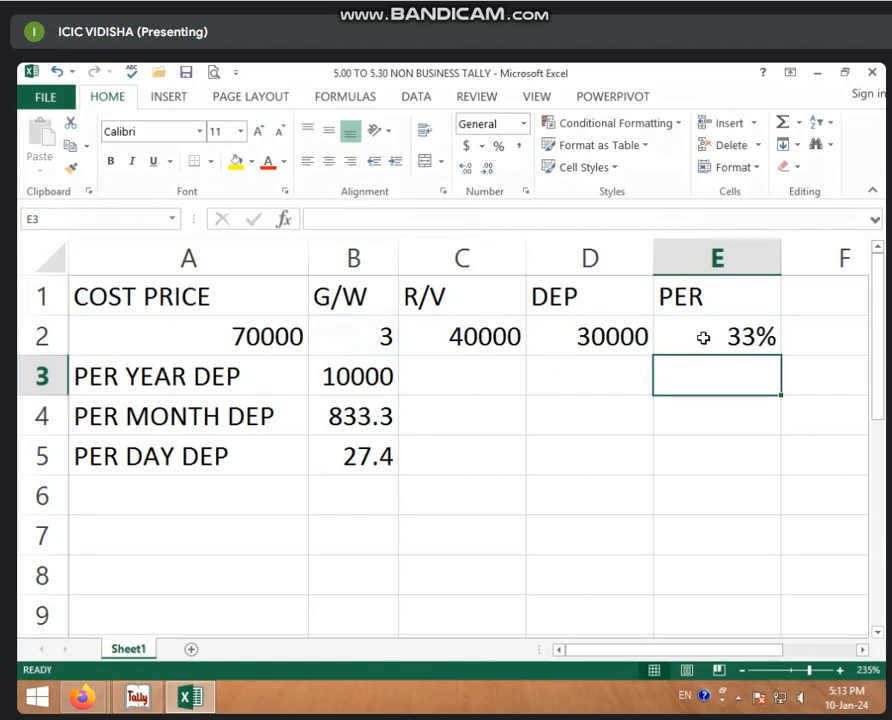
Step: Recalculate the yearly depreciation in B3 by multiplying DEP by PER with the formula =D2*E2
left_click(352, 378)
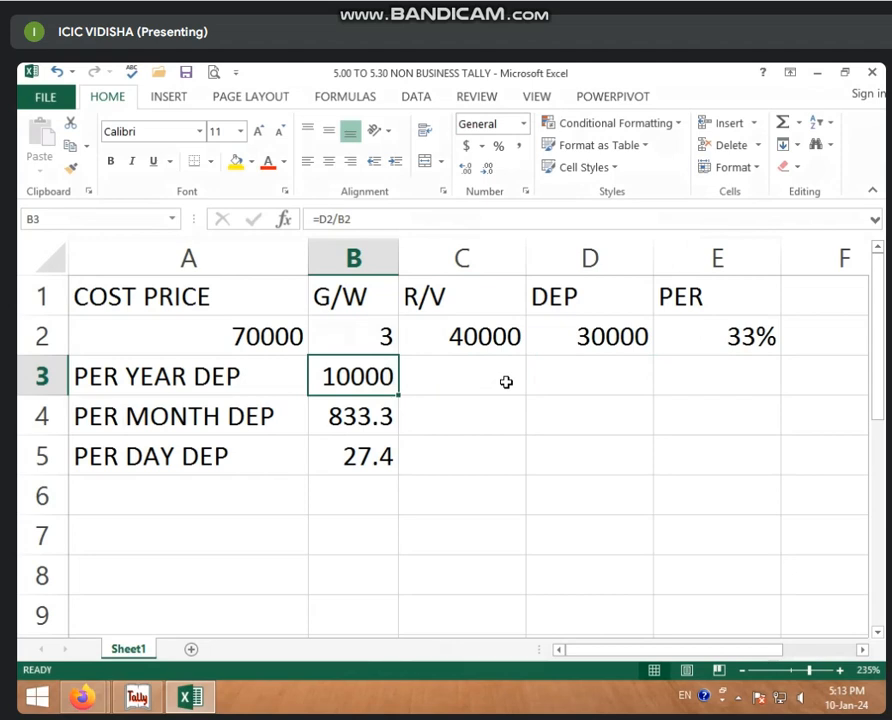
left_click(731, 342)
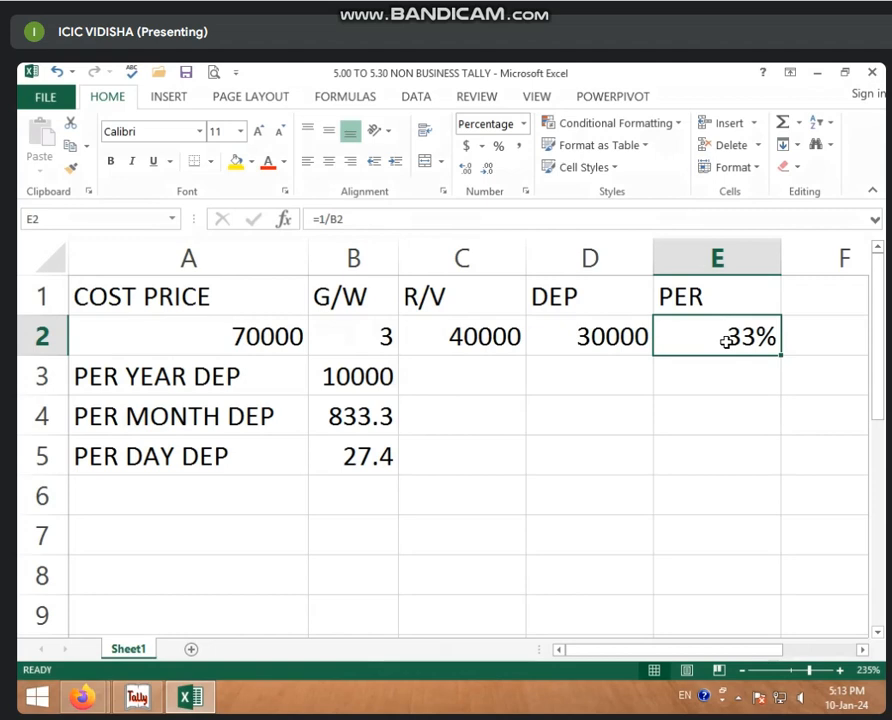
left_click(350, 376)
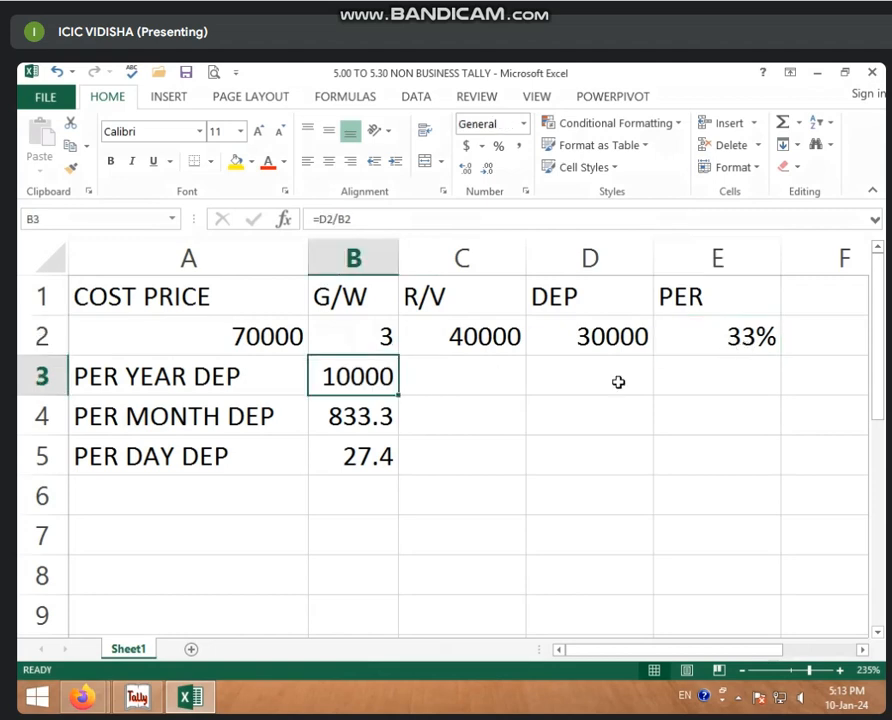
left_click(700, 336)
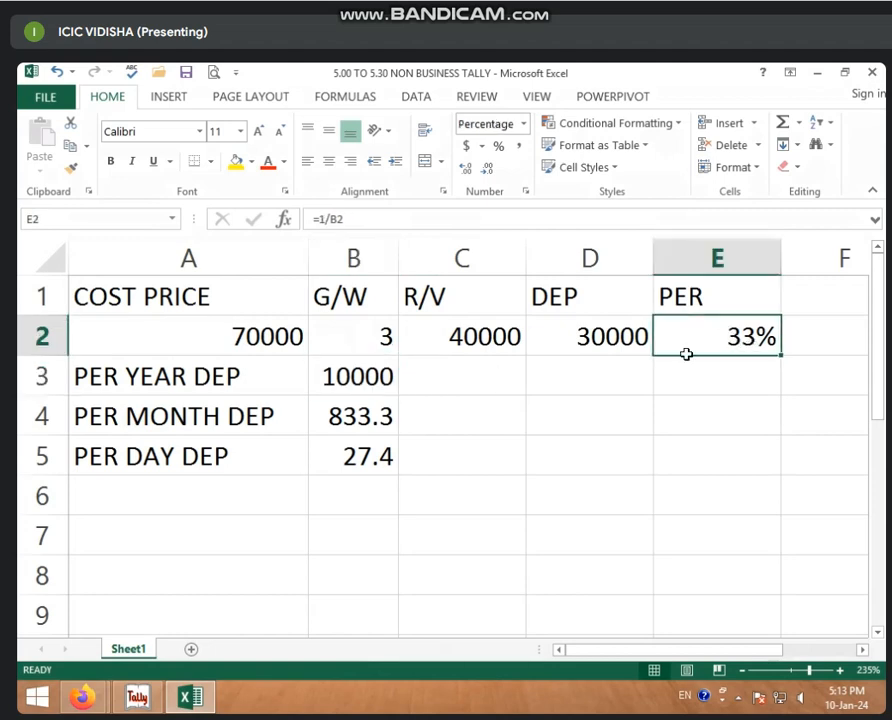
left_click(379, 381)
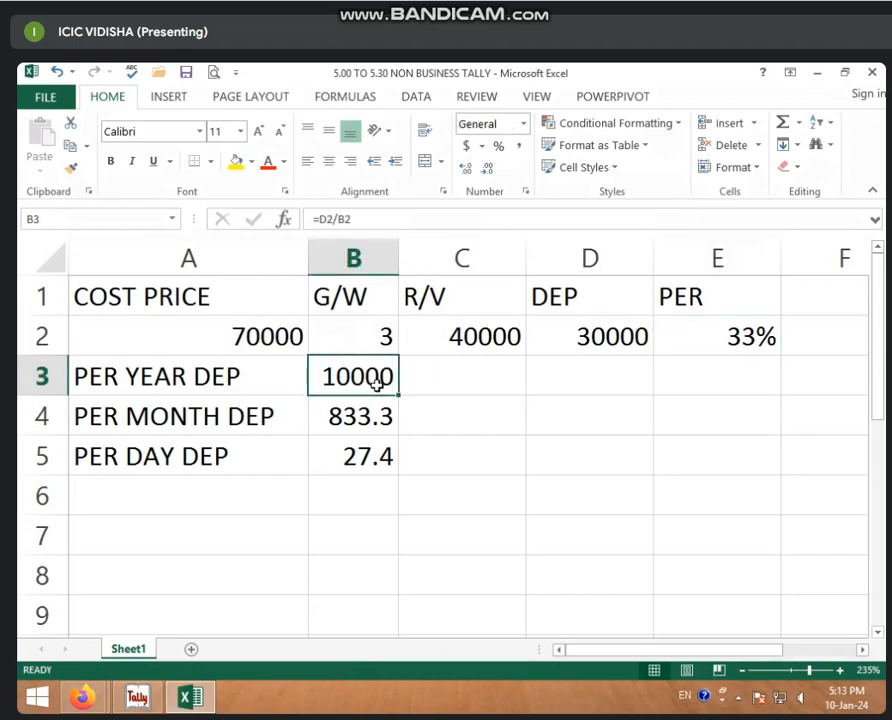
key("BackSpace")
type("=")
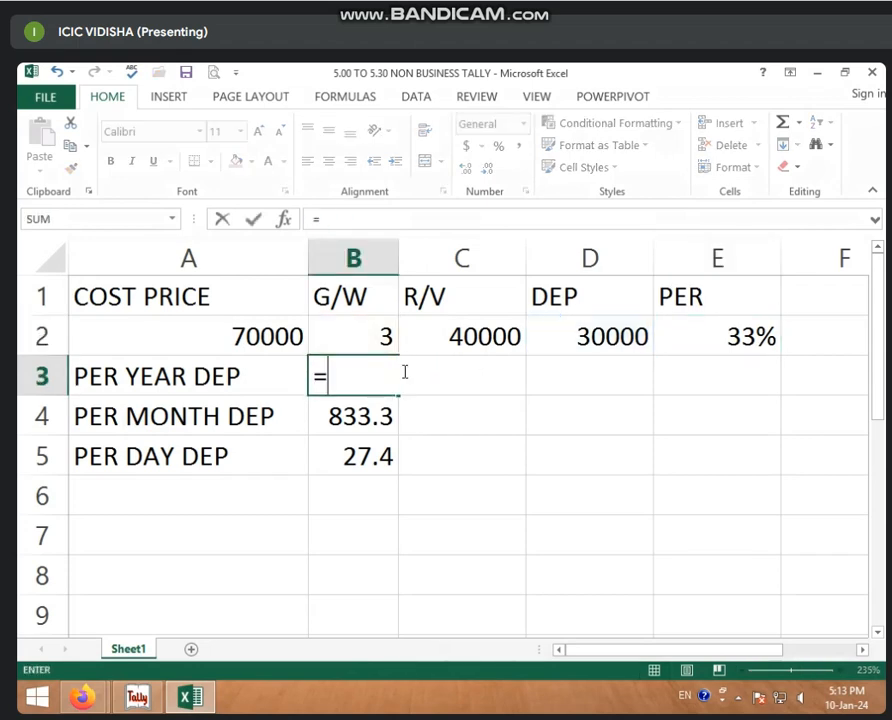
left_click(579, 338)
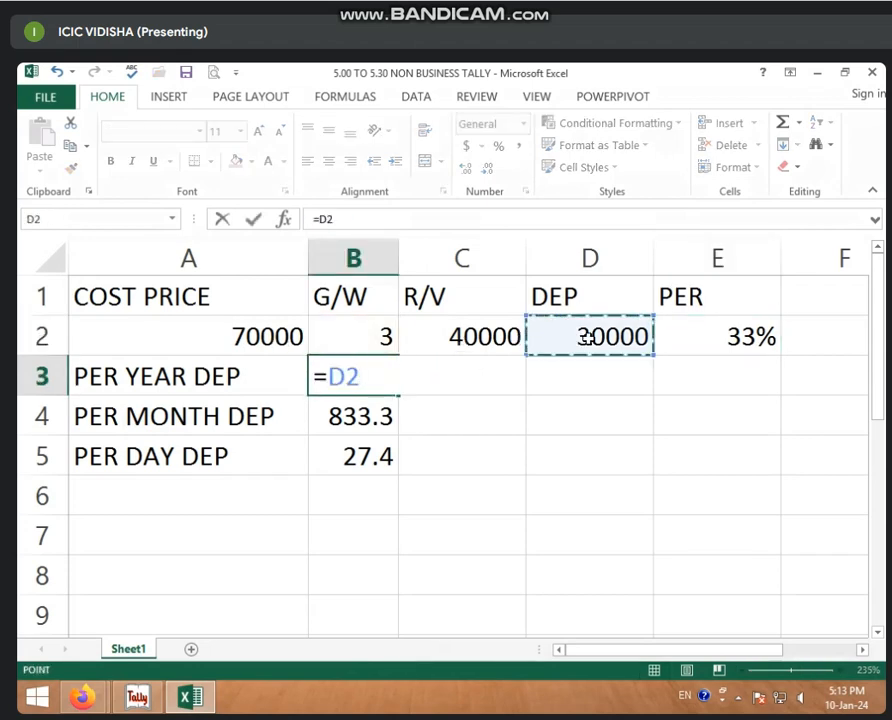
type("*")
left_click(770, 338)
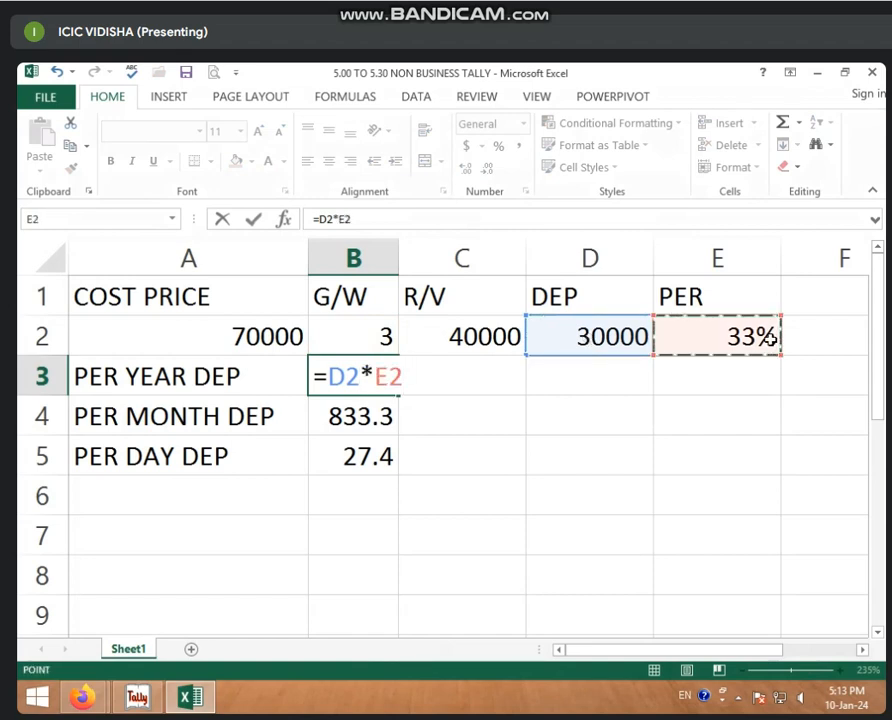
key("Return")
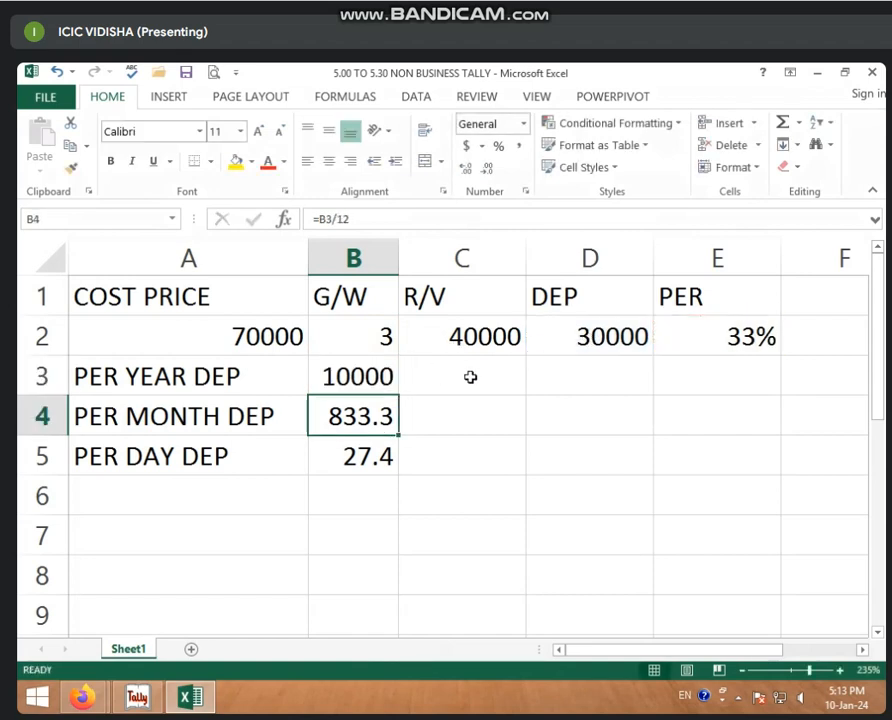
Step: Replace the yearly depreciation formula in B3 with DEP divided by G/W, =D2/B2
left_click(760, 330)
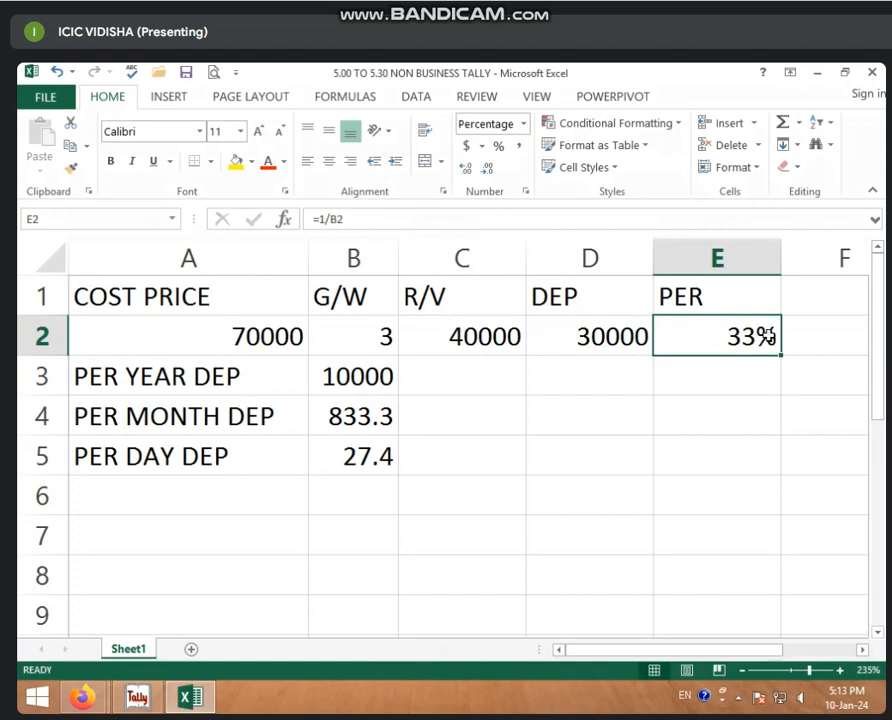
left_click(351, 392)
key("BackSpace")
type("=")
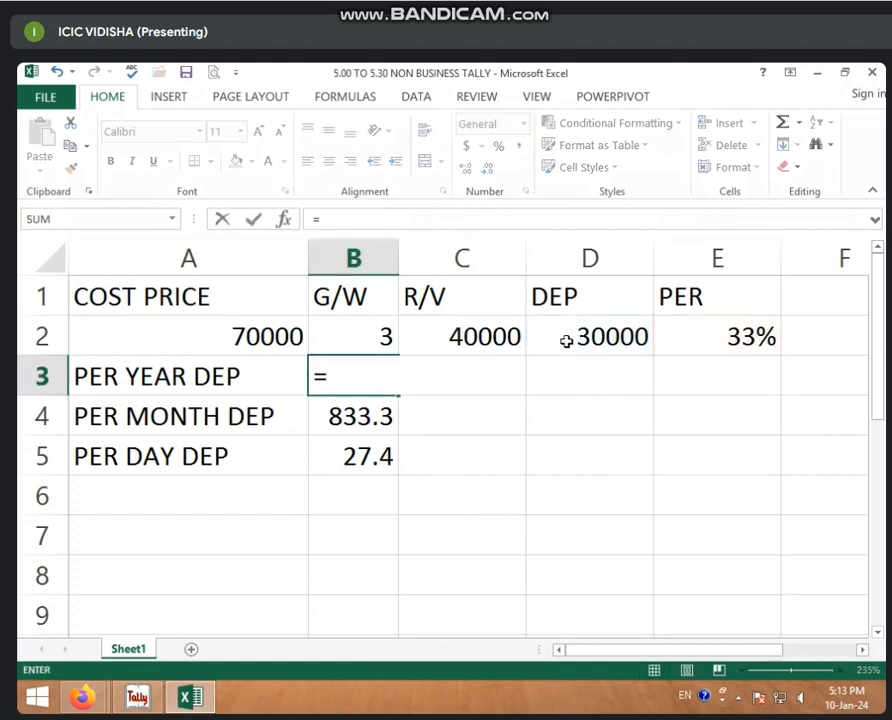
left_click(574, 341)
type("/")
left_click(388, 336)
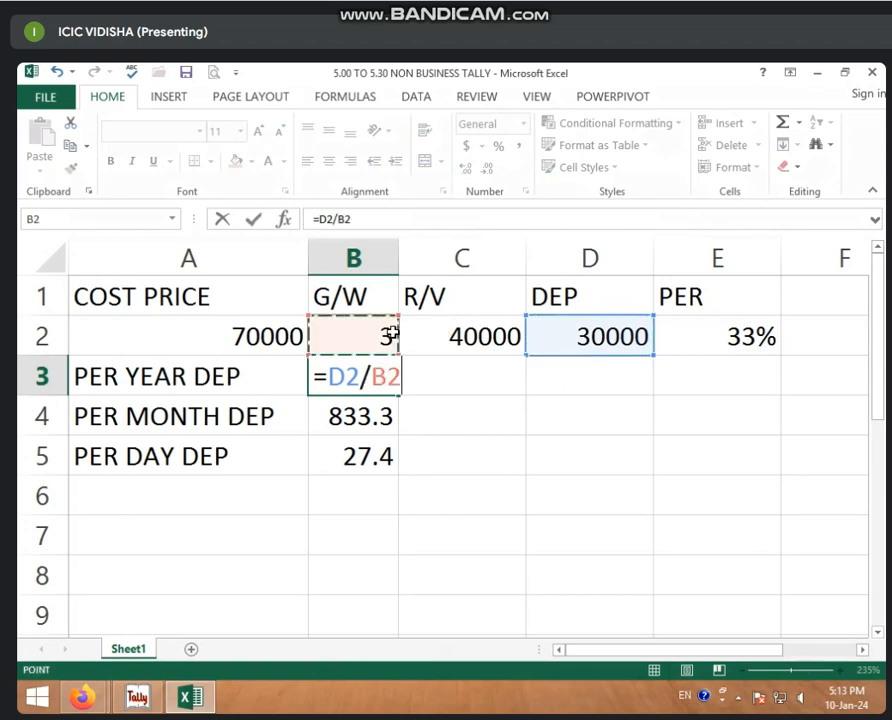
key("Return")
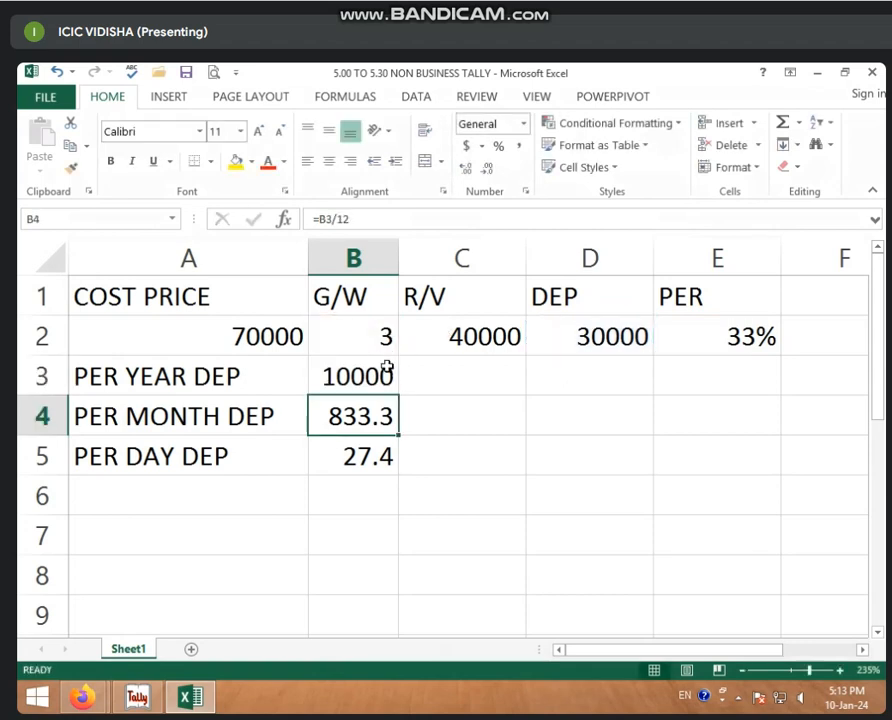
left_click(355, 376)
left_click(694, 344)
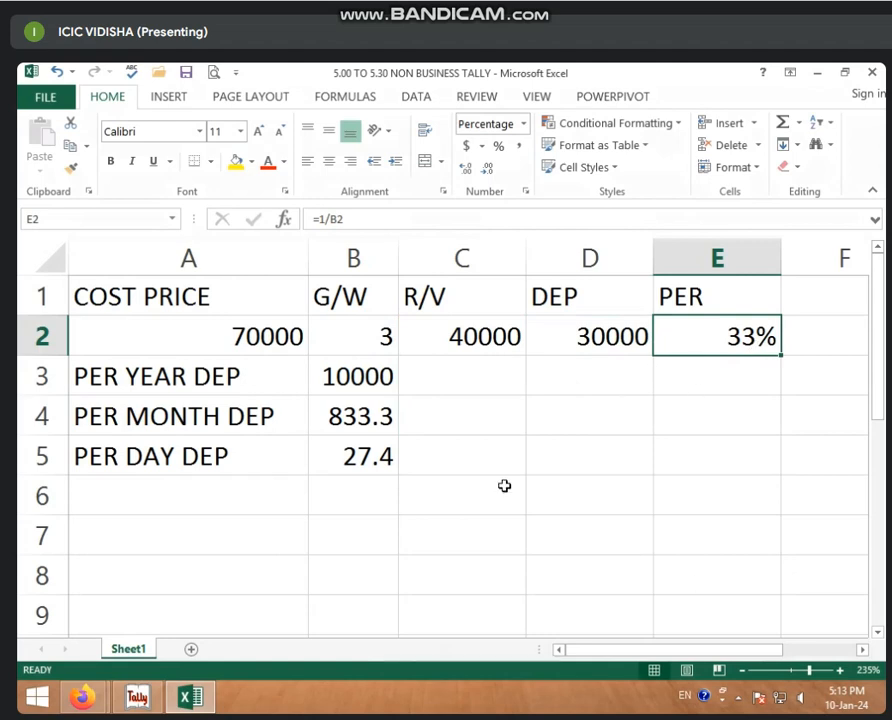
Step: Label A6 as USE MONTH and A7 as USE MONTH DEP
left_click(273, 493)
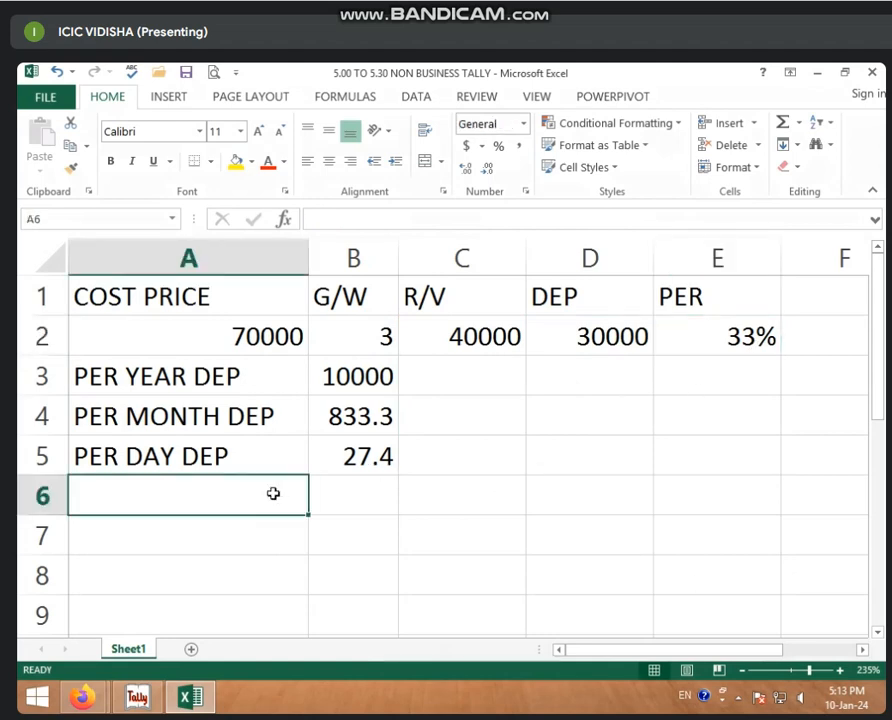
type("USE")
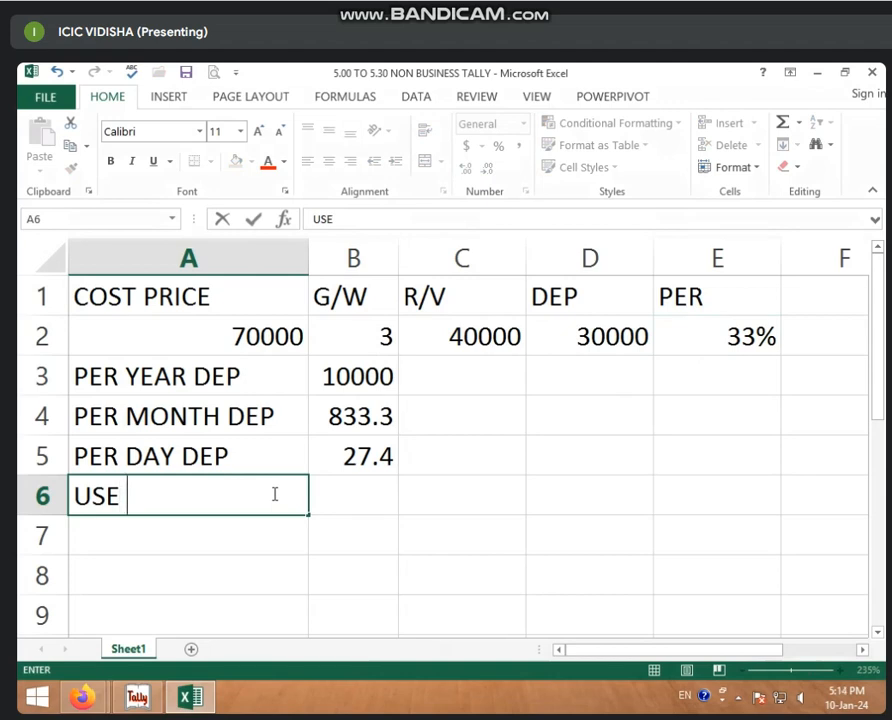
type("MONTH")
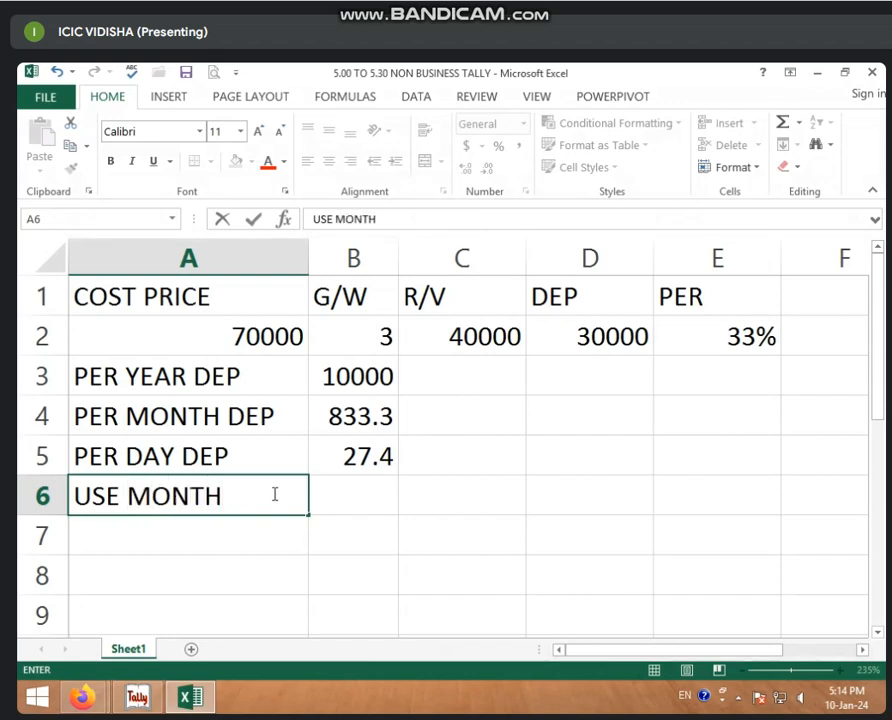
key("Tab")
left_click(244, 526)
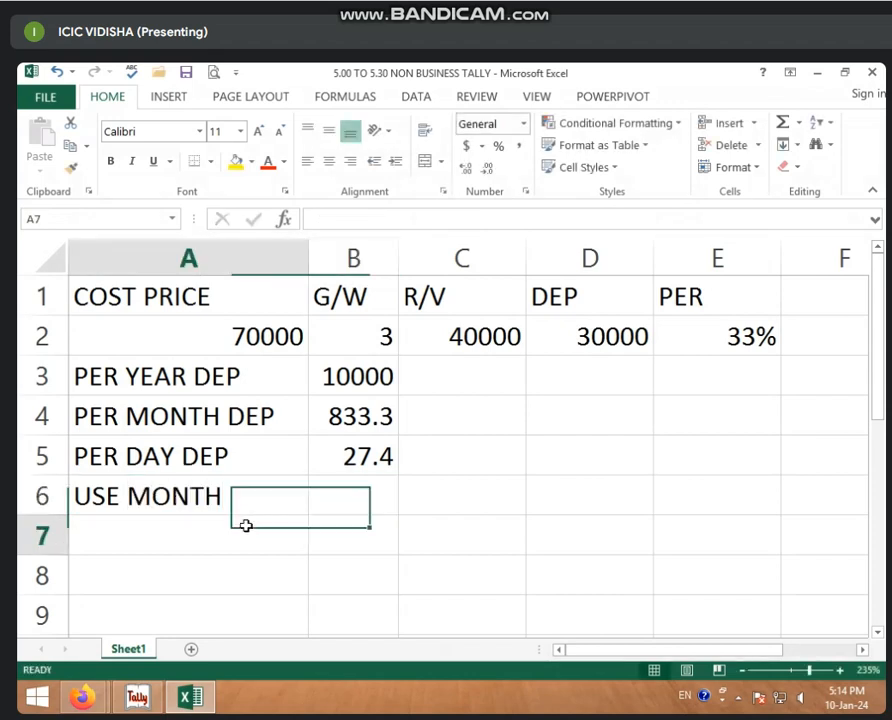
type("USE MON")
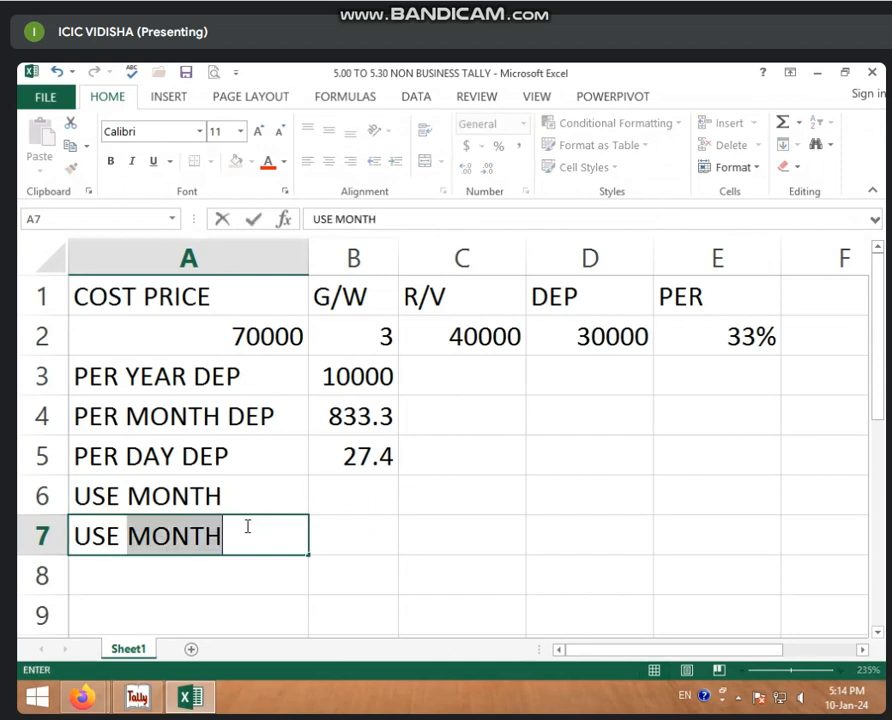
type("TH DEP")
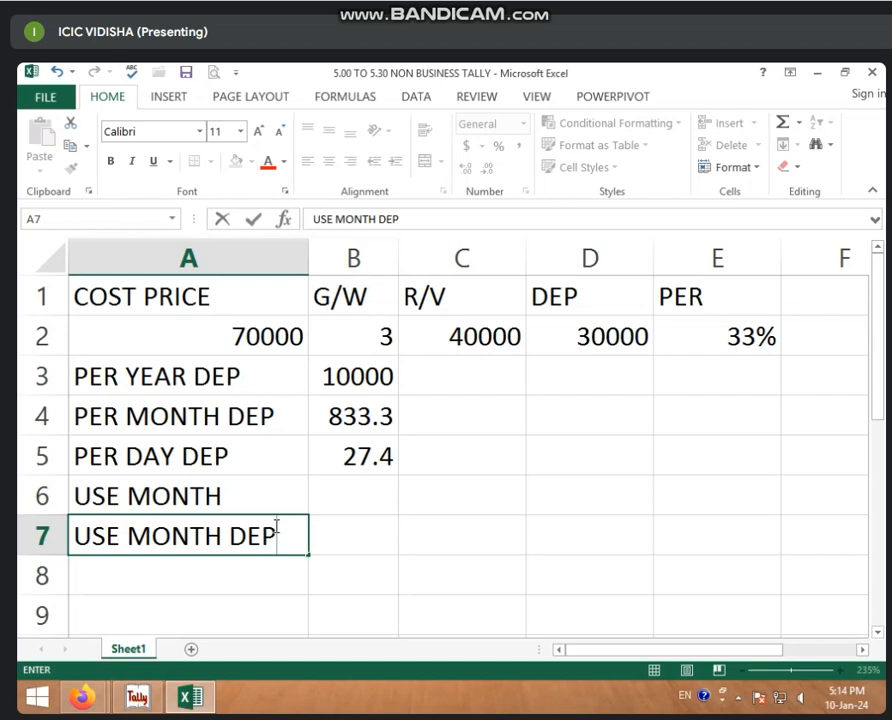
left_click(351, 527)
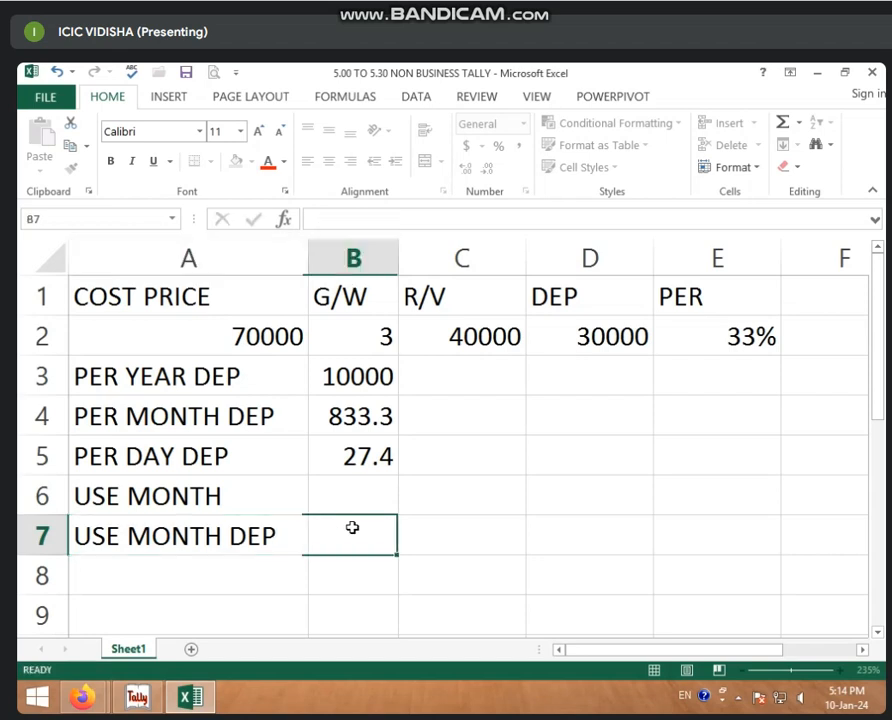
left_click(348, 424)
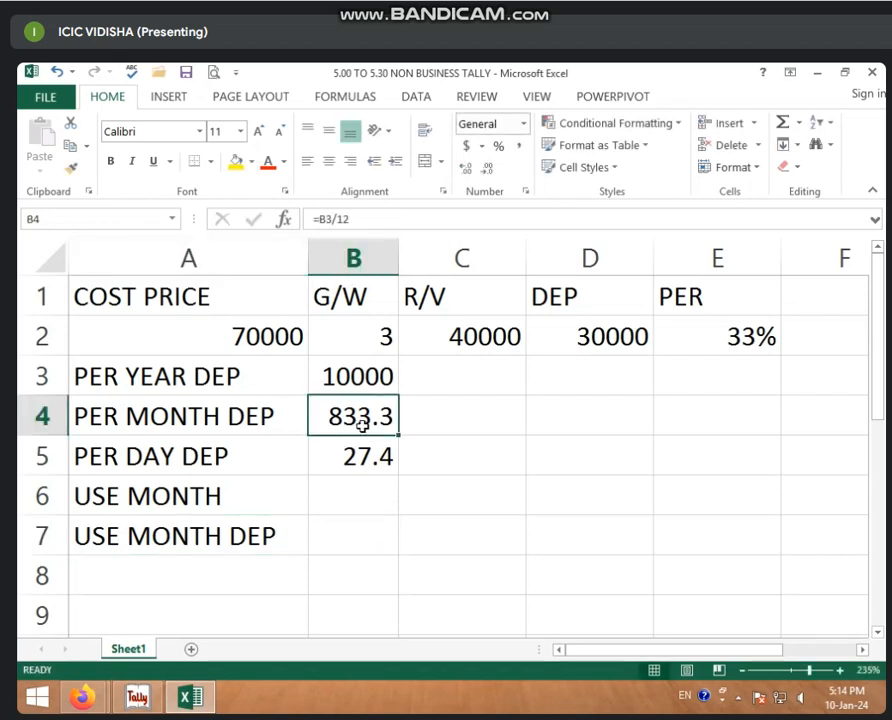
left_click(332, 502)
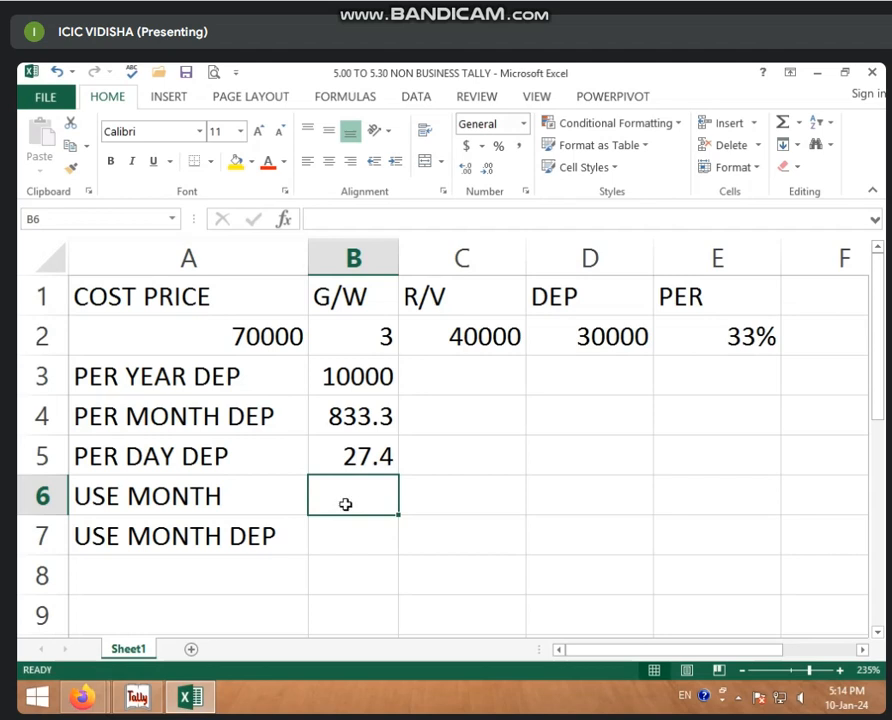
left_click(440, 500)
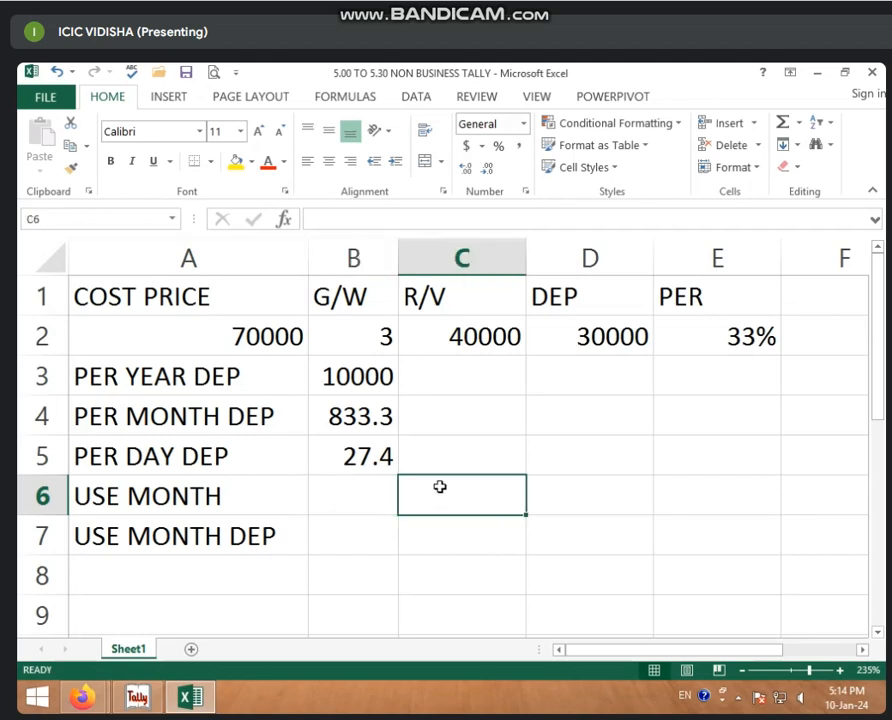